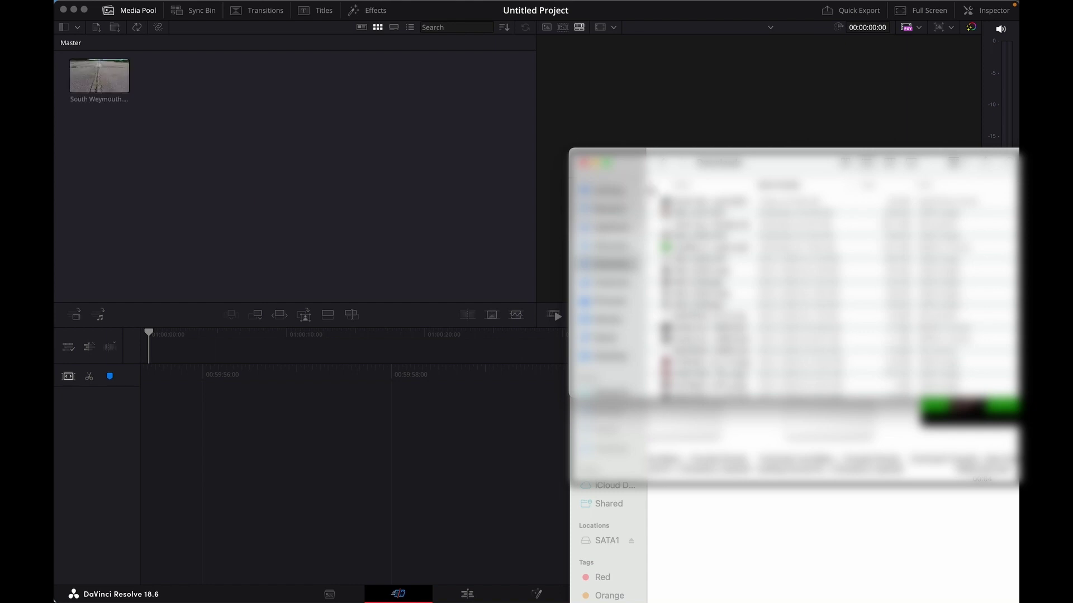
Create Timeline 1 from the imported South Weymouth runway clip.
click(380, 193)
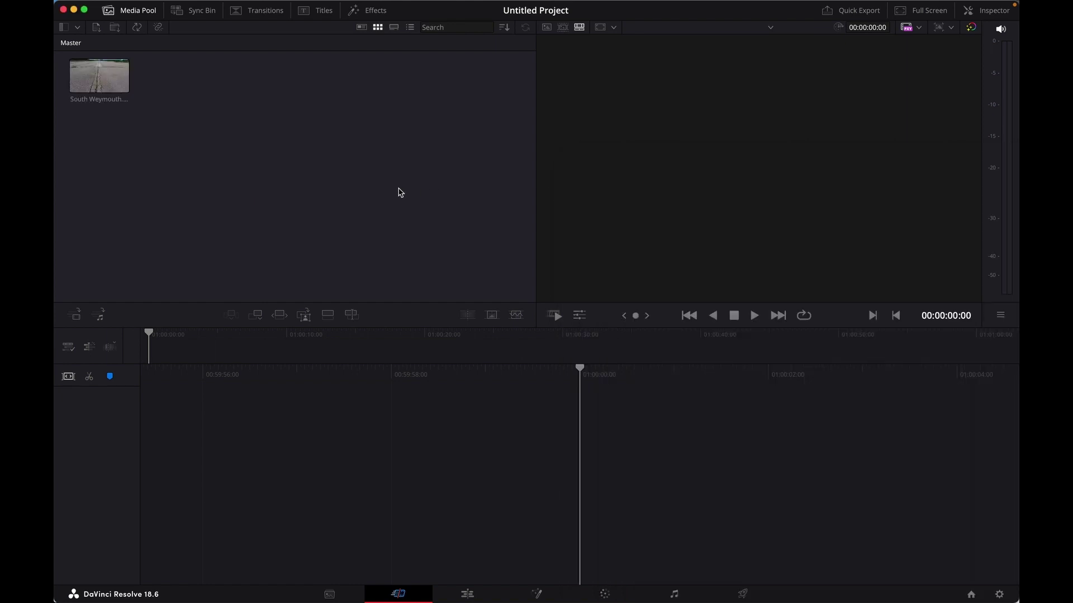
click(81, 78)
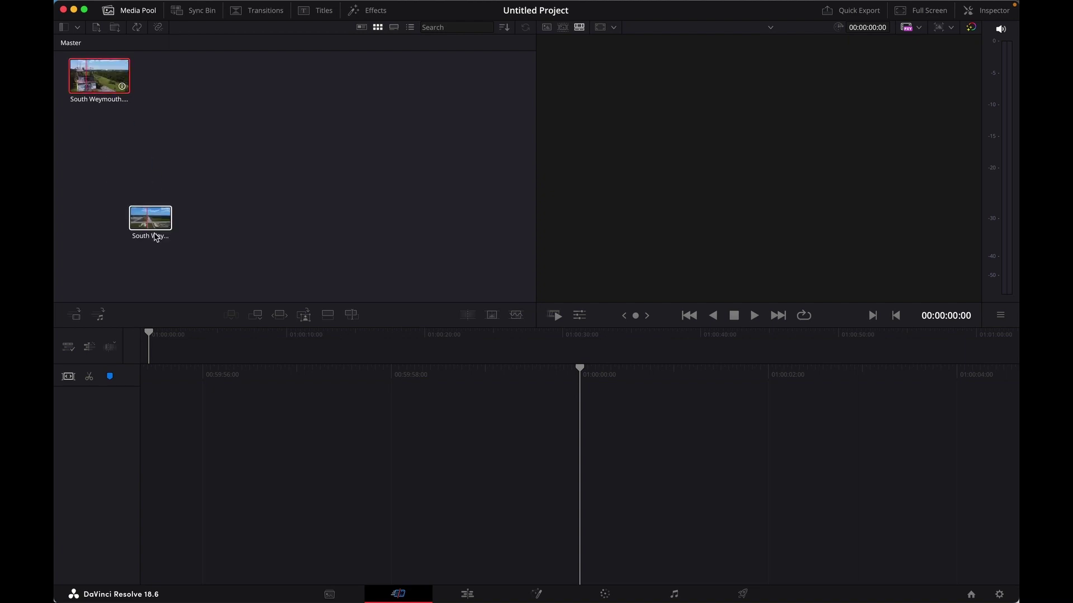
drag(81, 78, 193, 352)
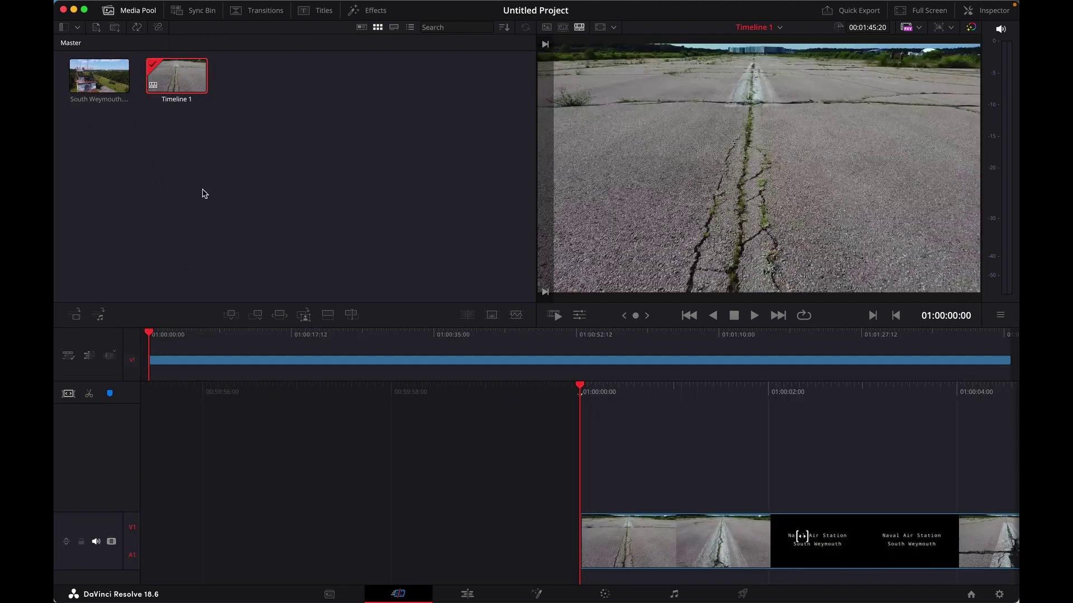
click(204, 194)
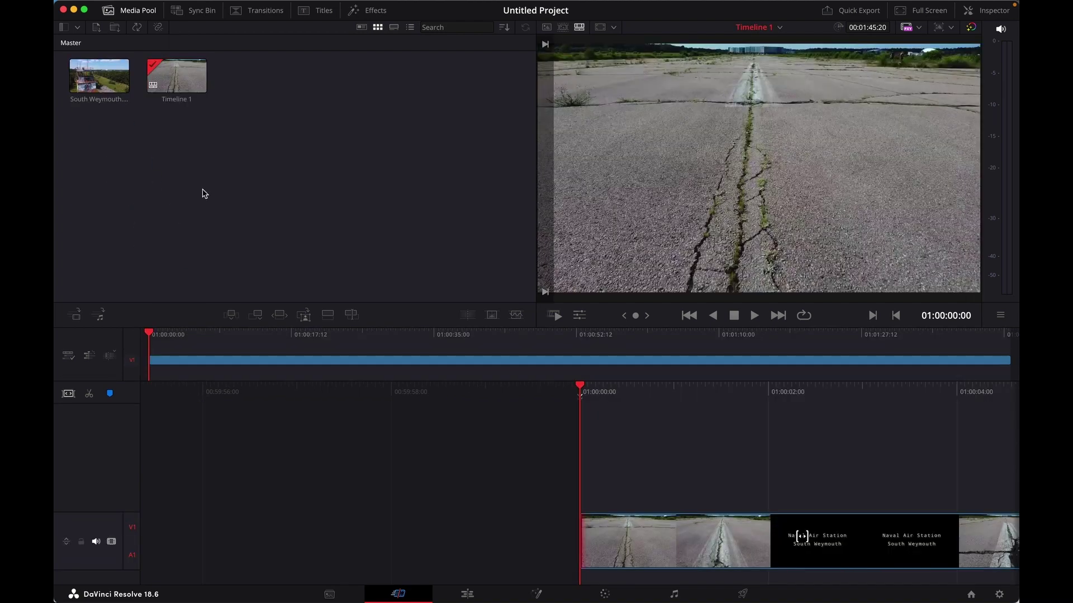
Import the Confused Travolta green-screen clip and stack it on V2 at the timeline start.
key(super+i)
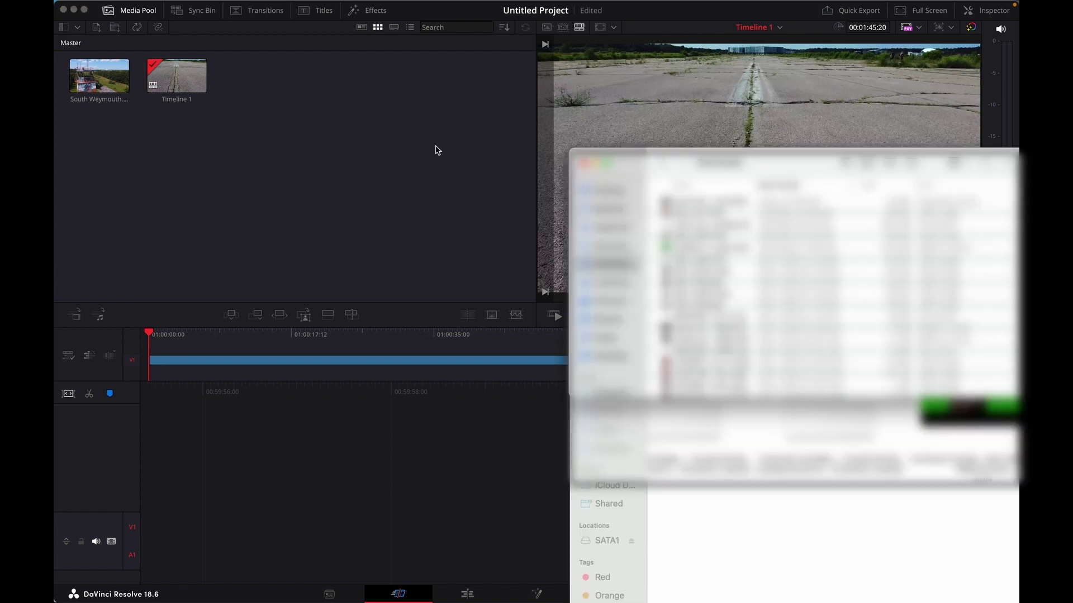
drag(969, 375, 310, 229)
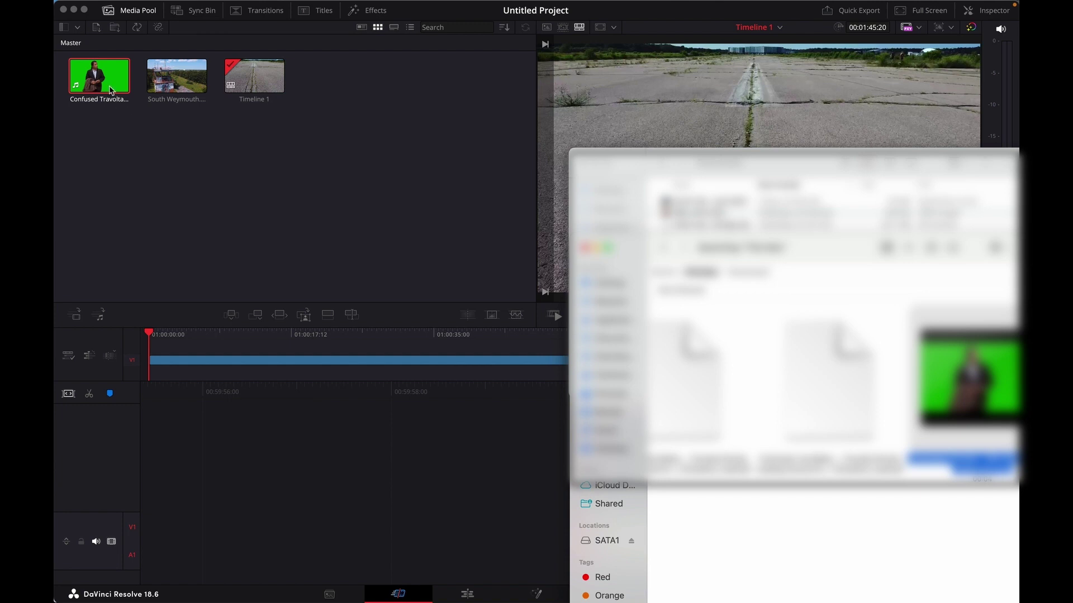
click(106, 86)
drag(106, 85, 161, 348)
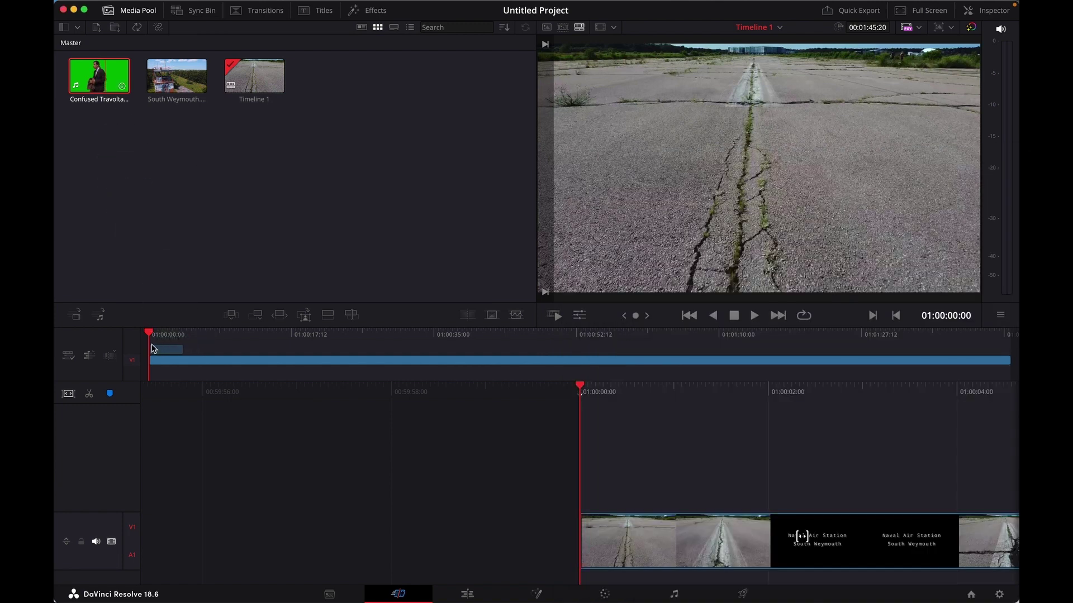
drag(160, 348, 157, 350)
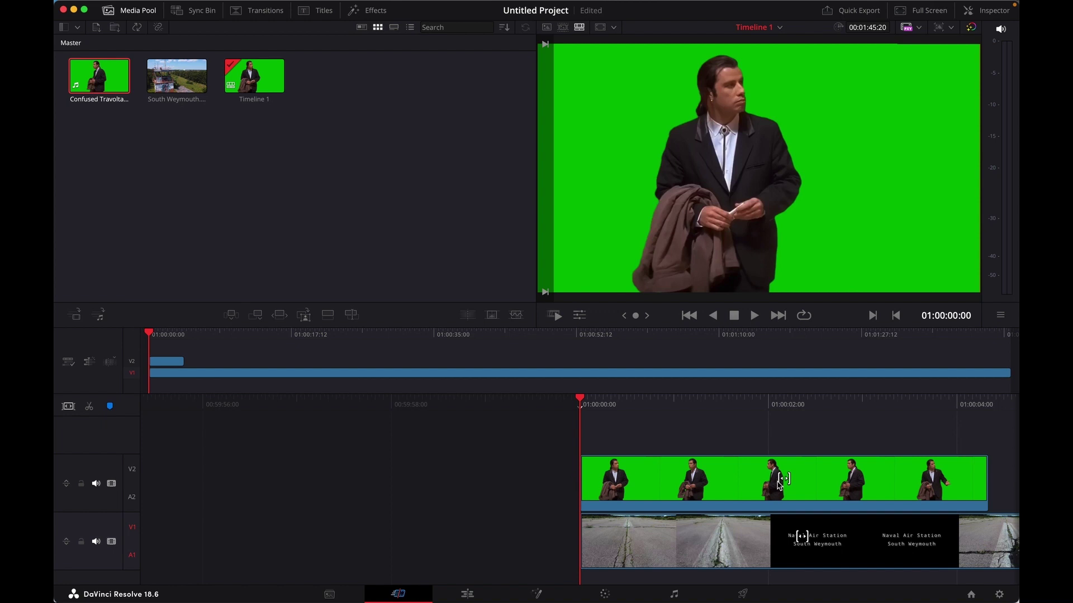
Unlink the Travolta clip from its audio, delete the A2 audio, and save the project.
click(469, 595)
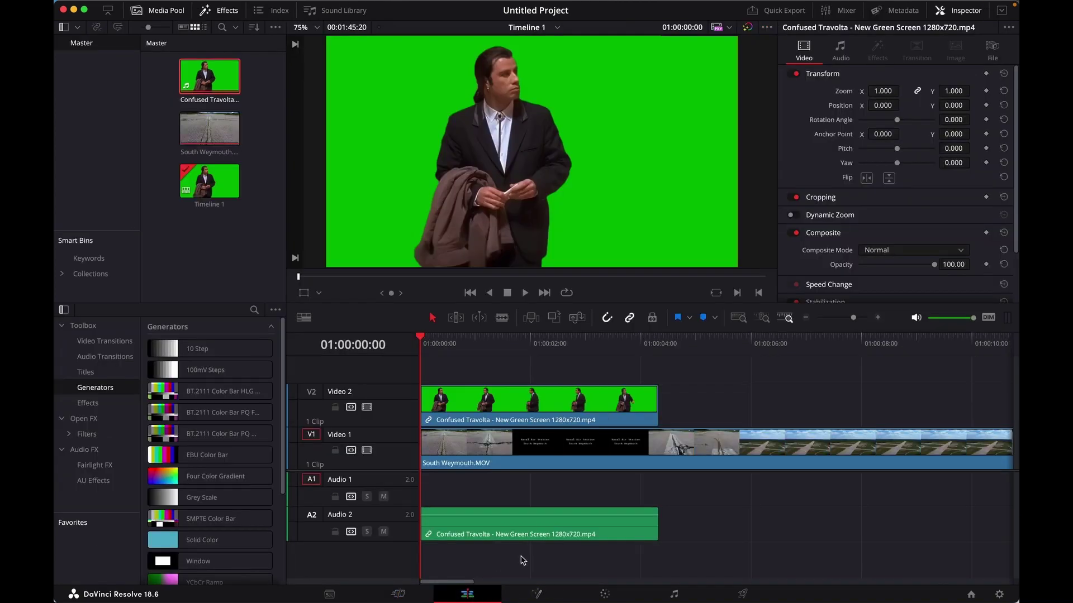
click(564, 533)
right_click(564, 534)
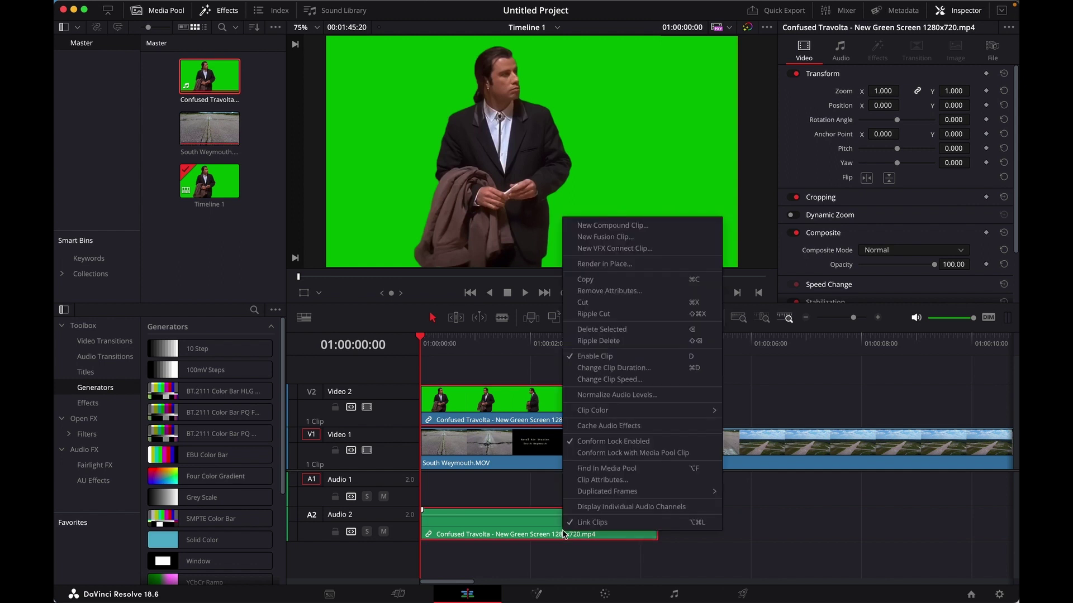
click(593, 523)
click(739, 504)
click(628, 531)
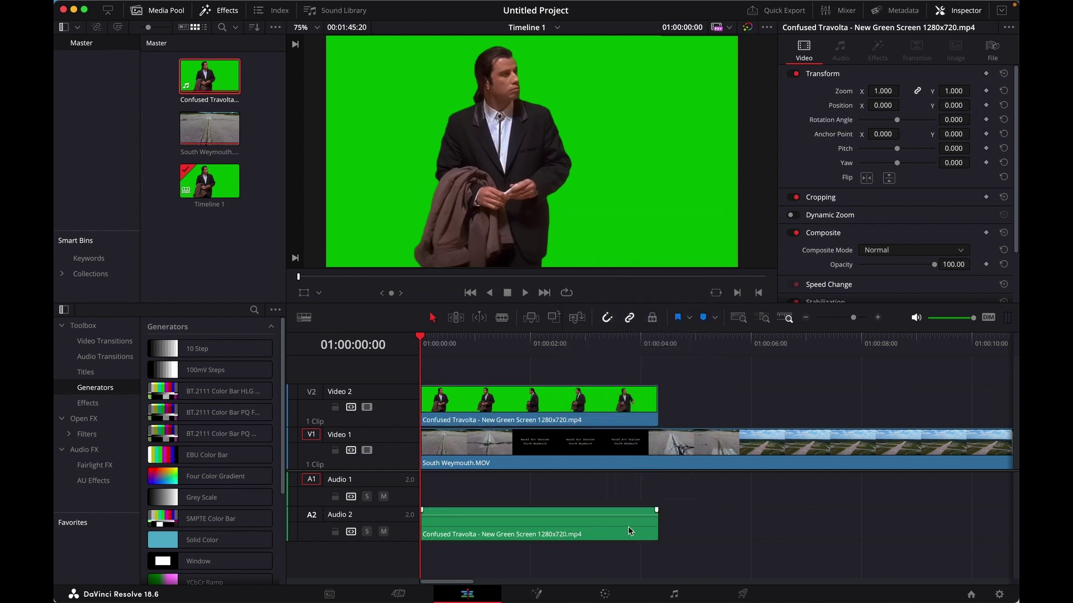
key(BackSpace)
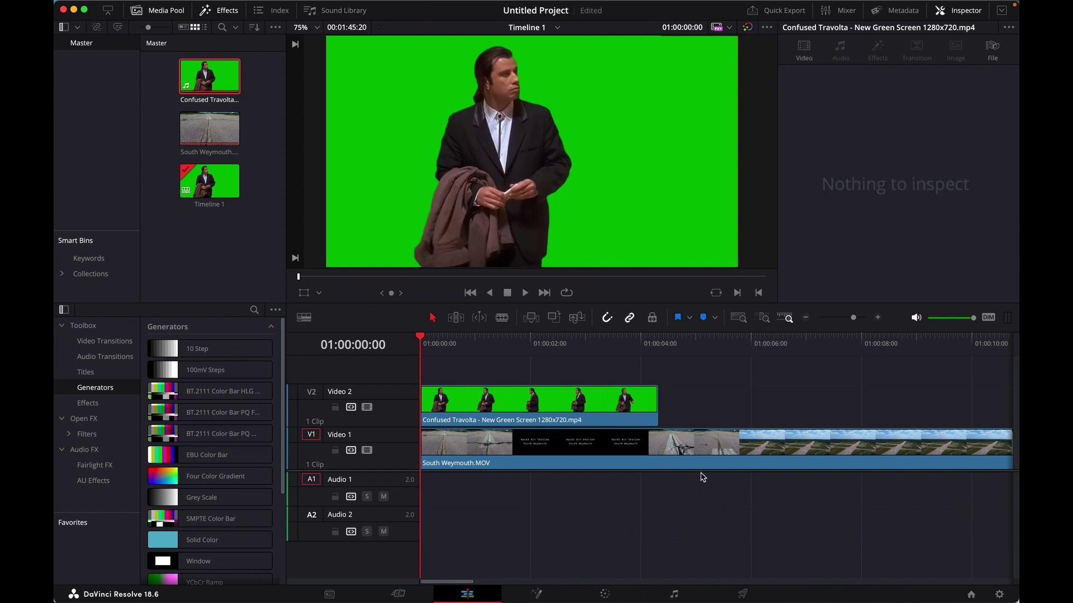
key(cmd+s)
scroll(704, 475, up, 3)
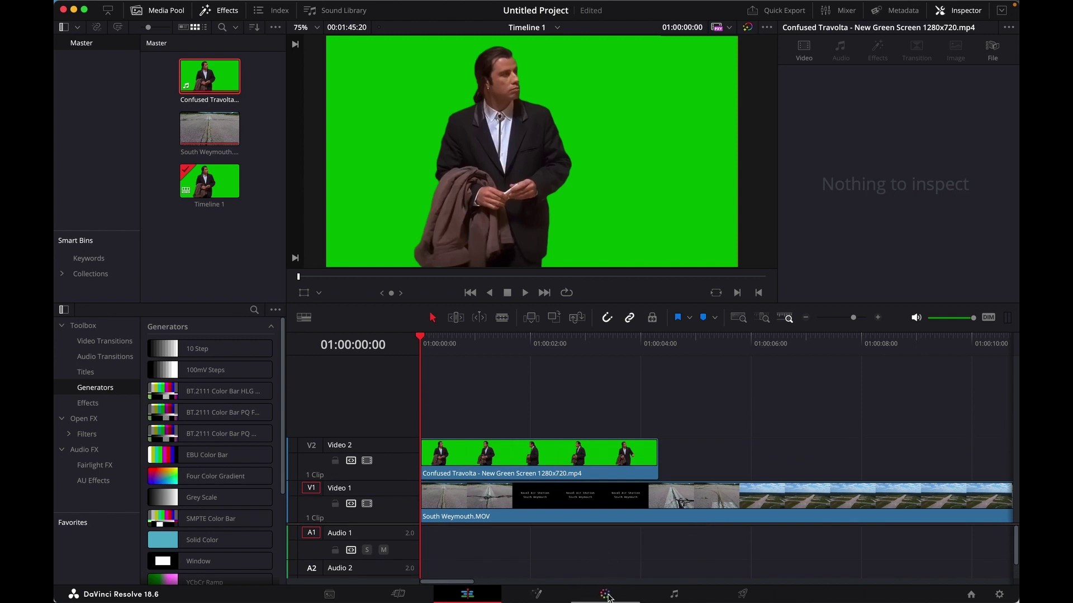
On the Color page, add an Alpha Output and wire the Travolta node's alpha into it.
click(606, 594)
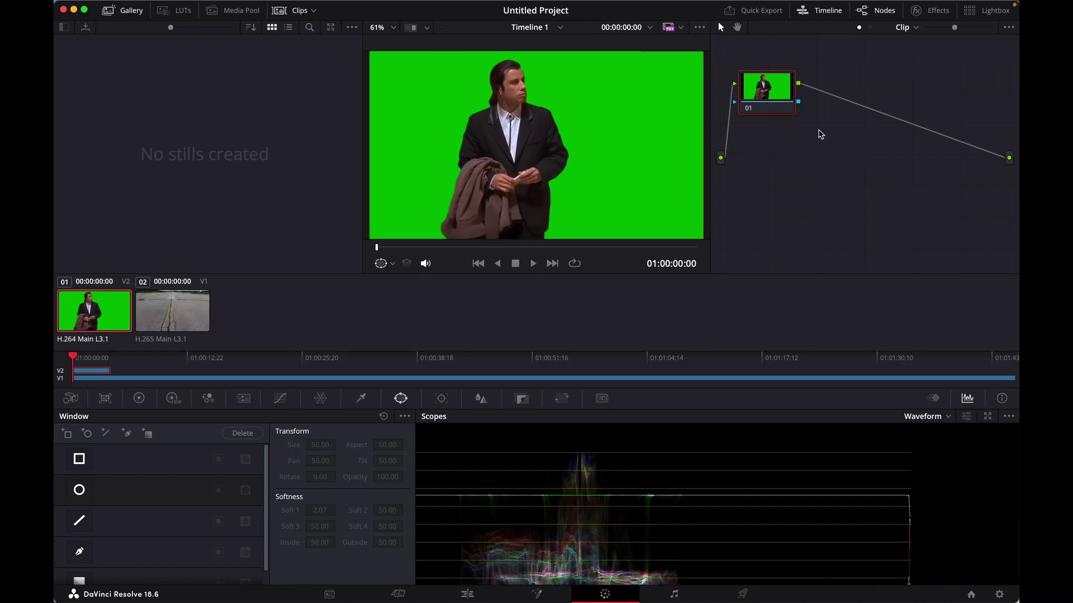
right_click(819, 134)
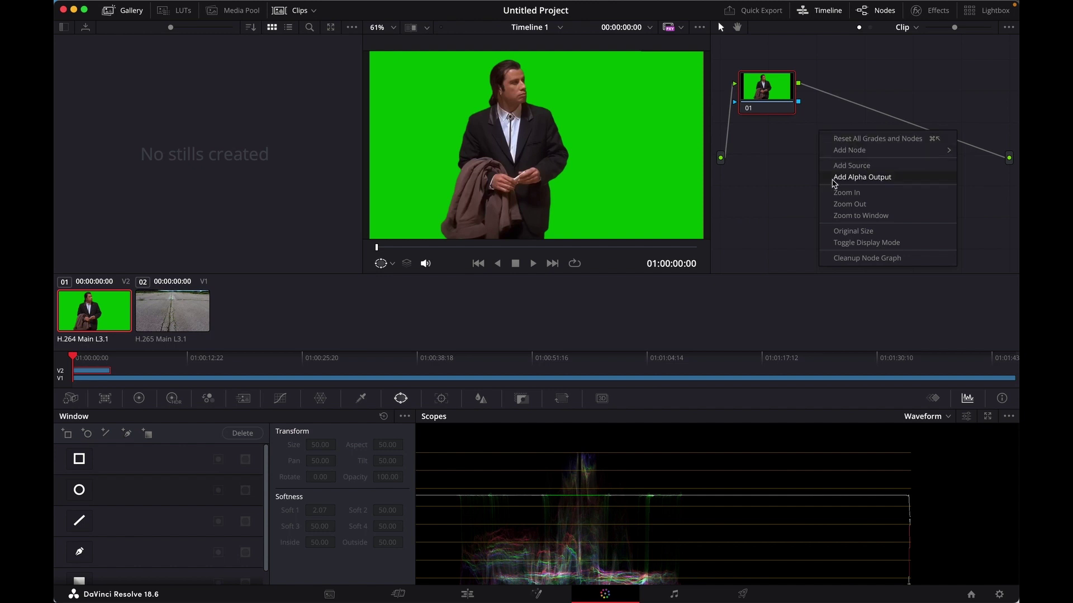
click(833, 178)
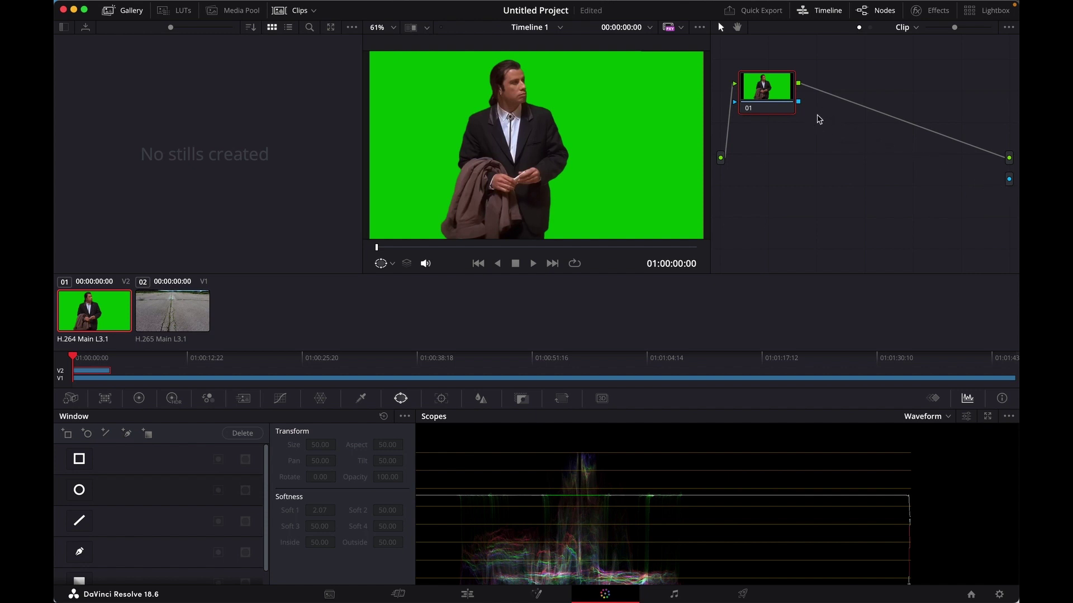
drag(800, 103, 1010, 180)
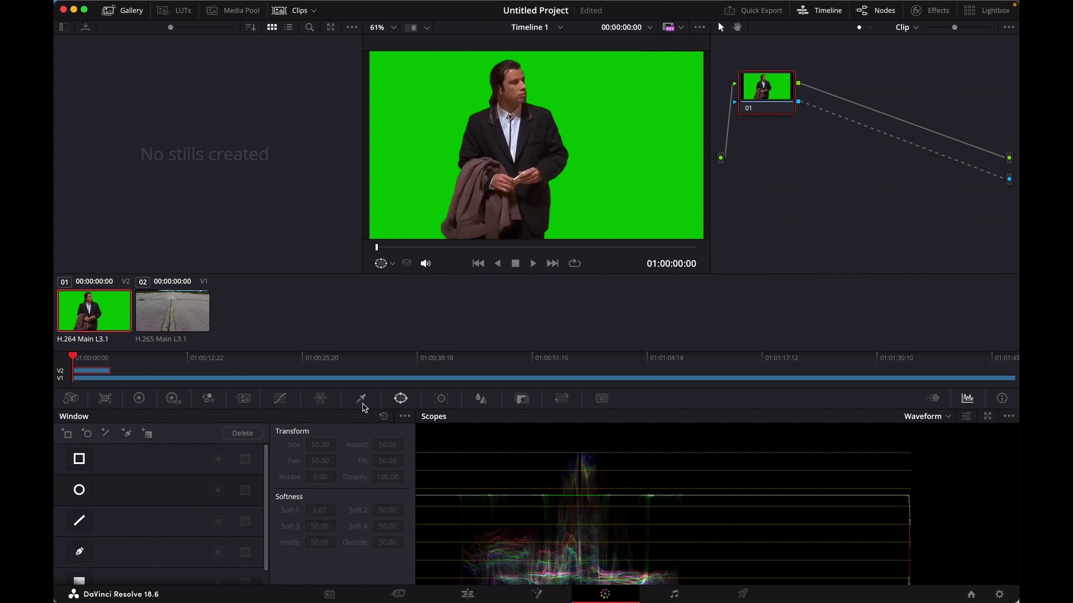
Key out the green screen with the HSL qualifier eyedropper, then invert the matte to keep the man.
click(361, 398)
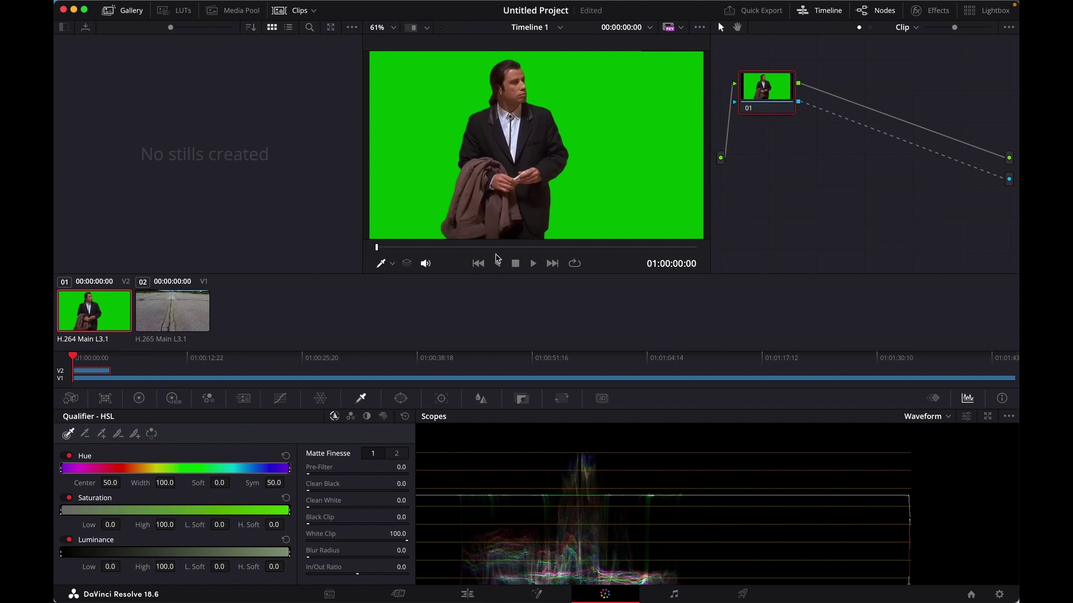
click(587, 108)
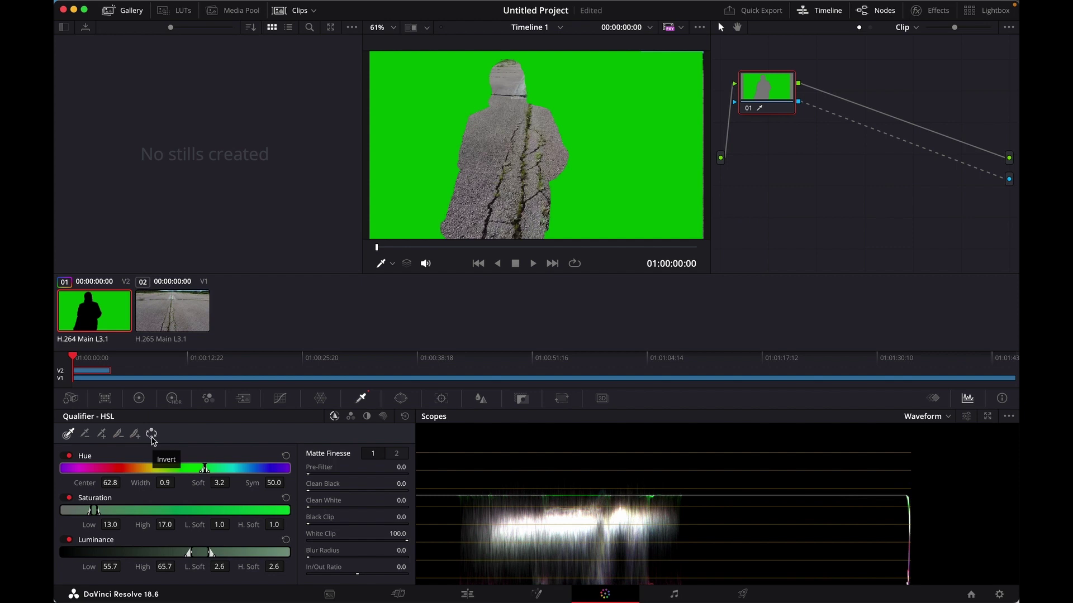
click(152, 439)
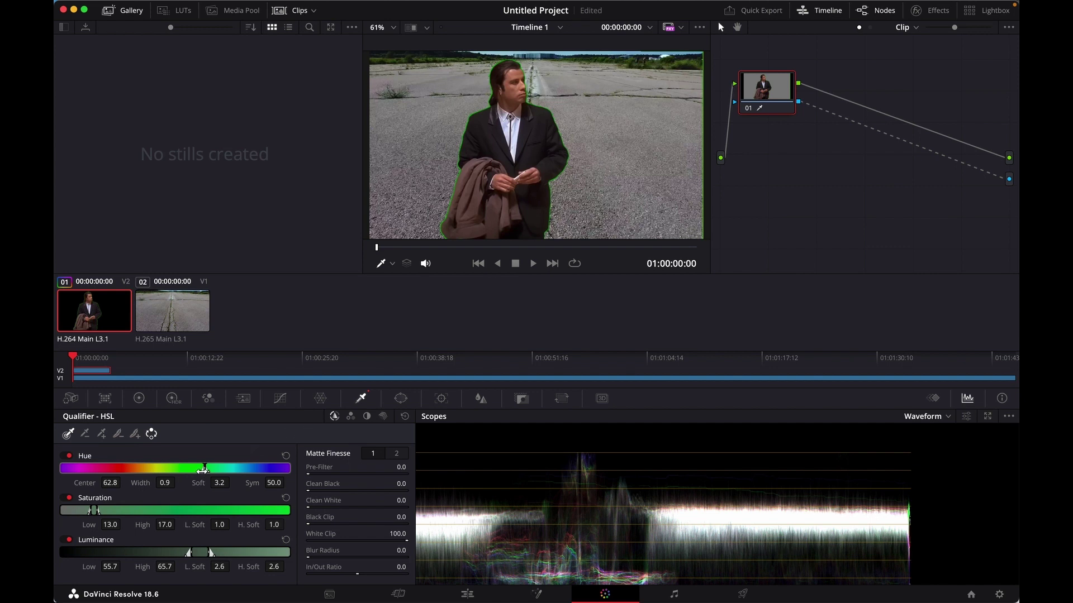
Reduce hue softness and set the qualifier to saturation 5.0–23.4 and luminance 49.8–66.5.
mouse_move(203, 469)
mouse_down()
mouse_move(167, 468)
mouse_move(221, 471)
mouse_move(206, 470)
mouse_up()
mouse_move(99, 511)
mouse_down()
mouse_move(114, 511)
mouse_move(72, 510)
mouse_up()
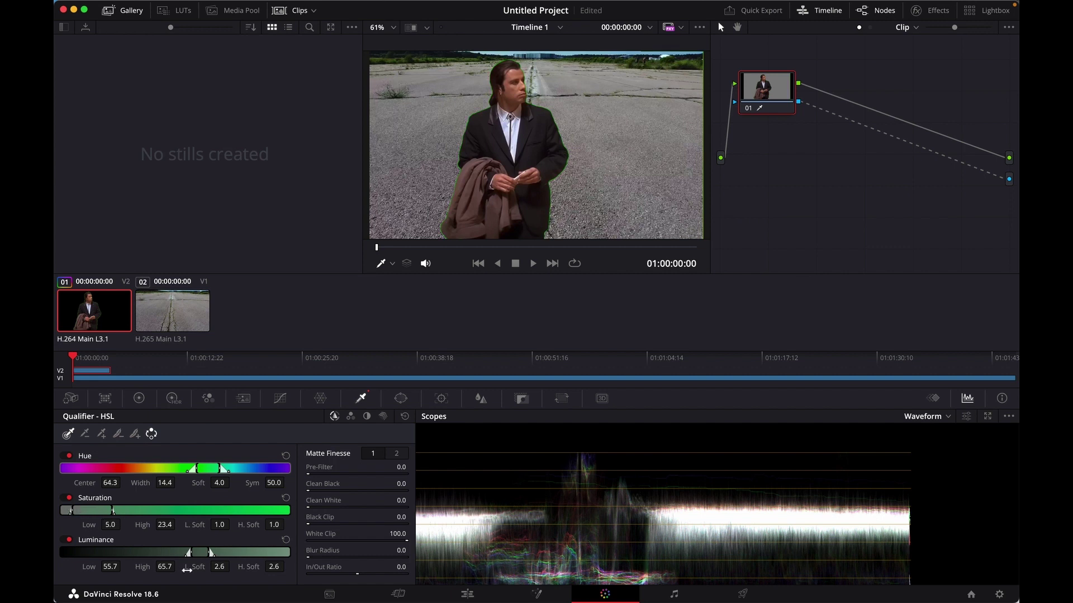
mouse_move(190, 553)
mouse_down()
mouse_move(174, 553)
mouse_move(193, 555)
mouse_up()
Switch the scope to Vectorscope and nudge the saturation and luminance ranges, luminance to 49.3–66.0.
click(944, 417)
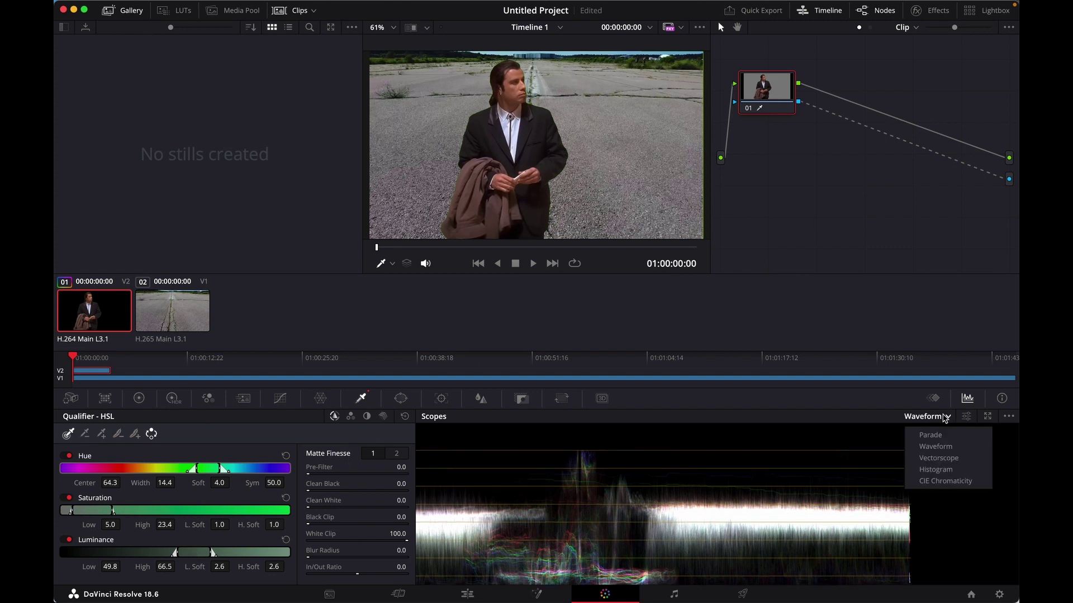
click(943, 460)
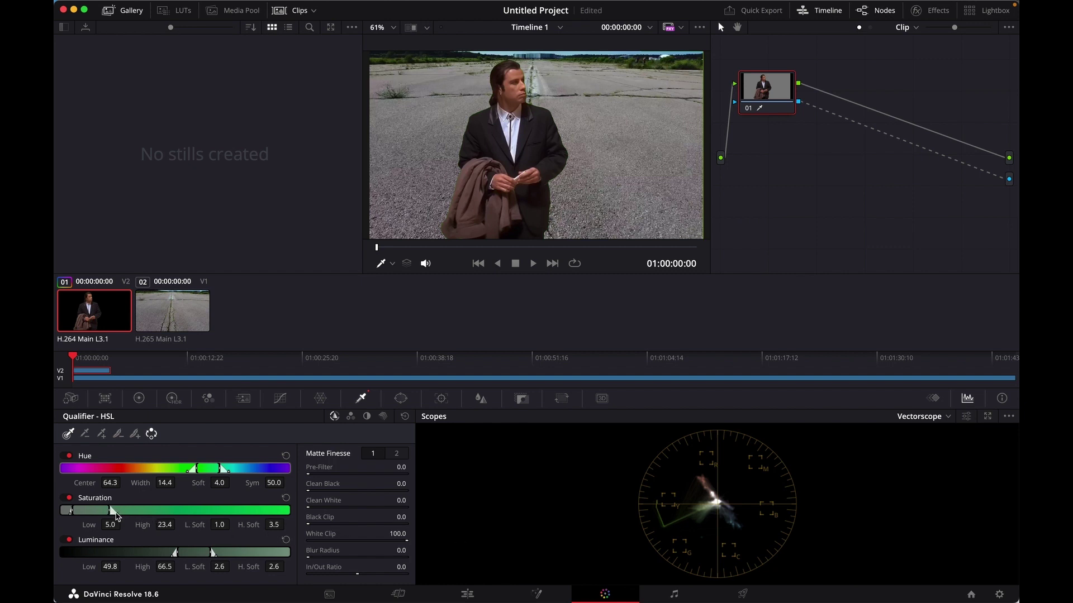
mouse_move(113, 515)
mouse_down()
mouse_move(129, 515)
mouse_move(84, 510)
mouse_up()
drag(180, 553, 190, 552)
Zoom-check the viewer, fit the frame back, and go to the Edit page timeline.
scroll(609, 132, up, 5)
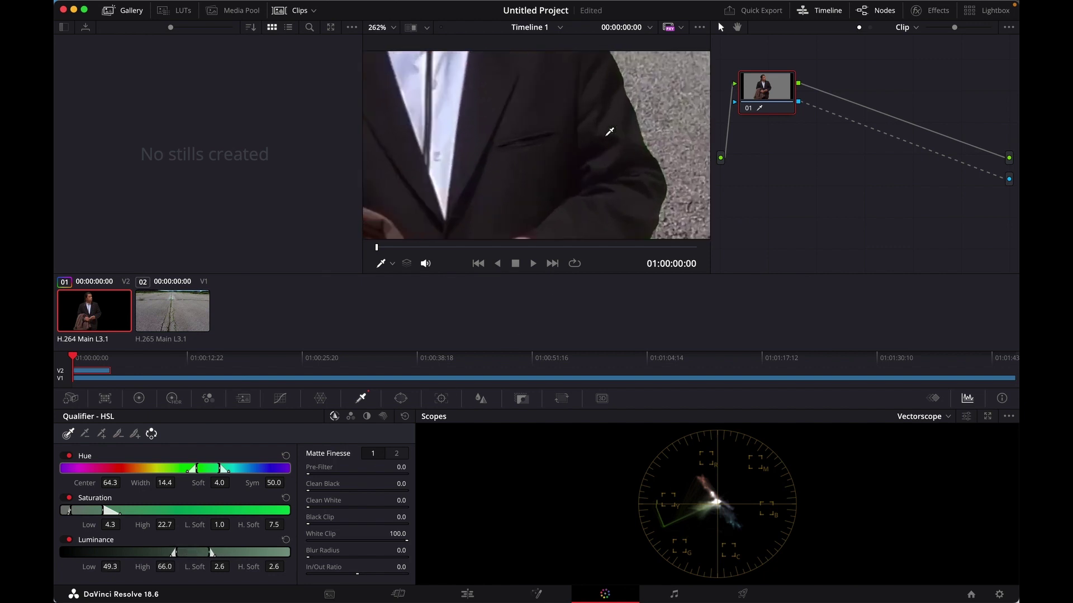
scroll(608, 137, down, 4)
scroll(607, 141, down, 3)
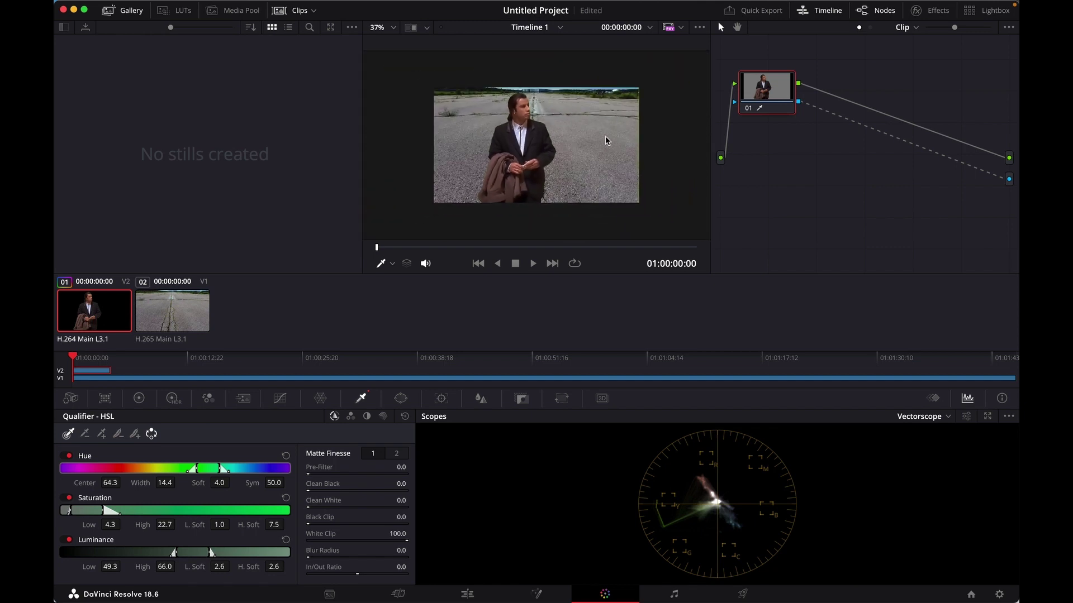
key(shift+z)
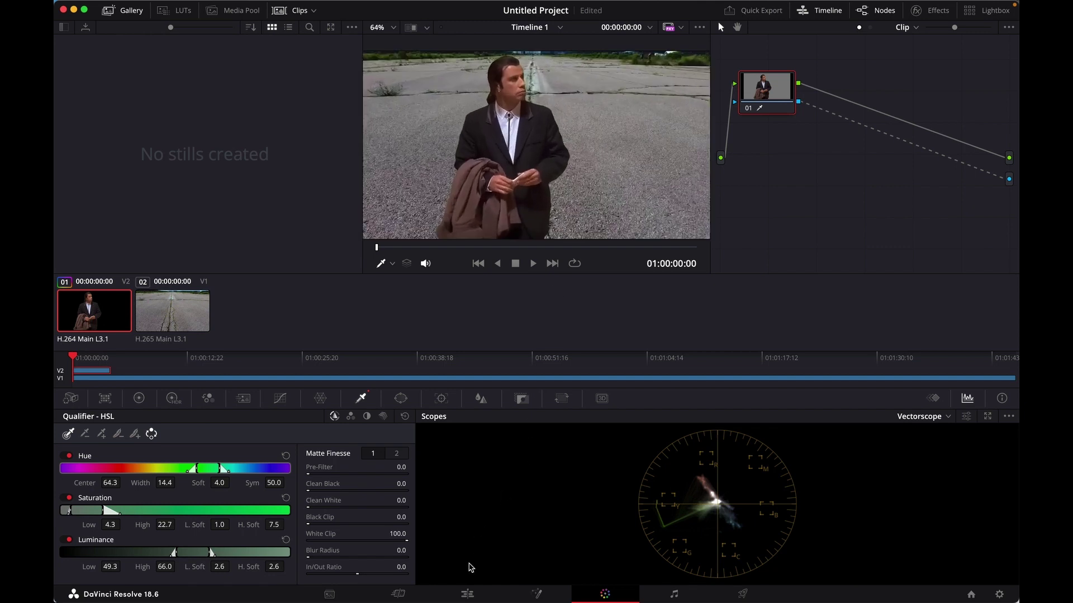
click(467, 594)
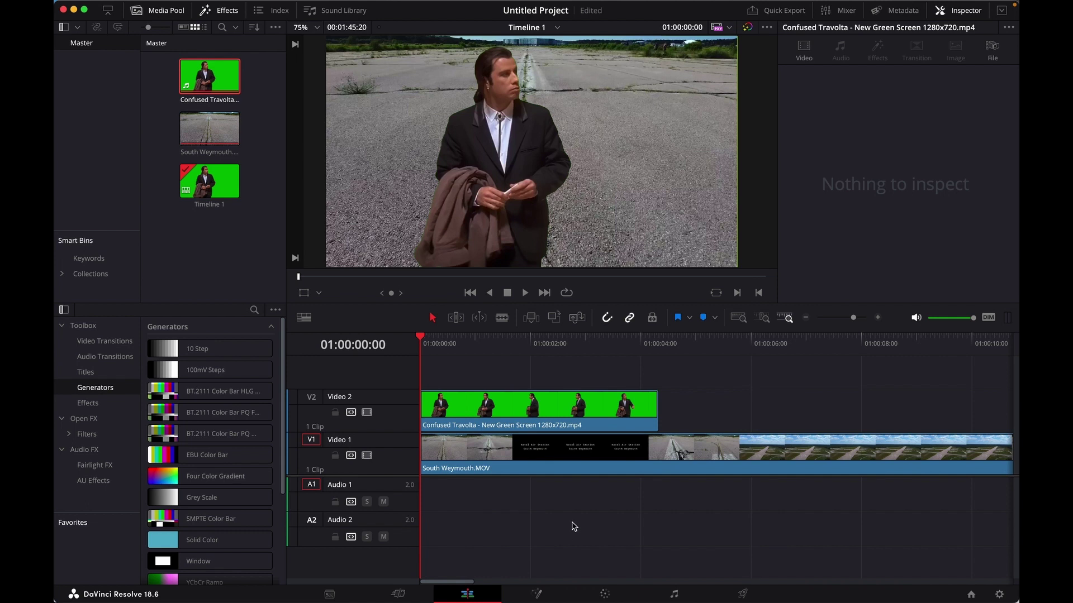
Play the composite from the start twice to review the key, then return to the Color page.
key(space)
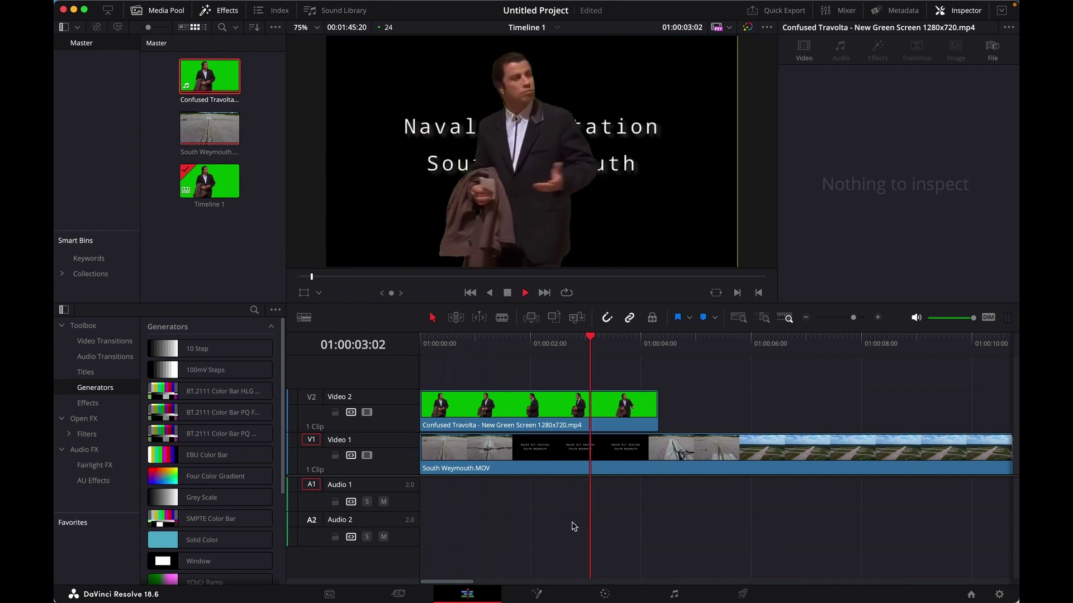
key(space)
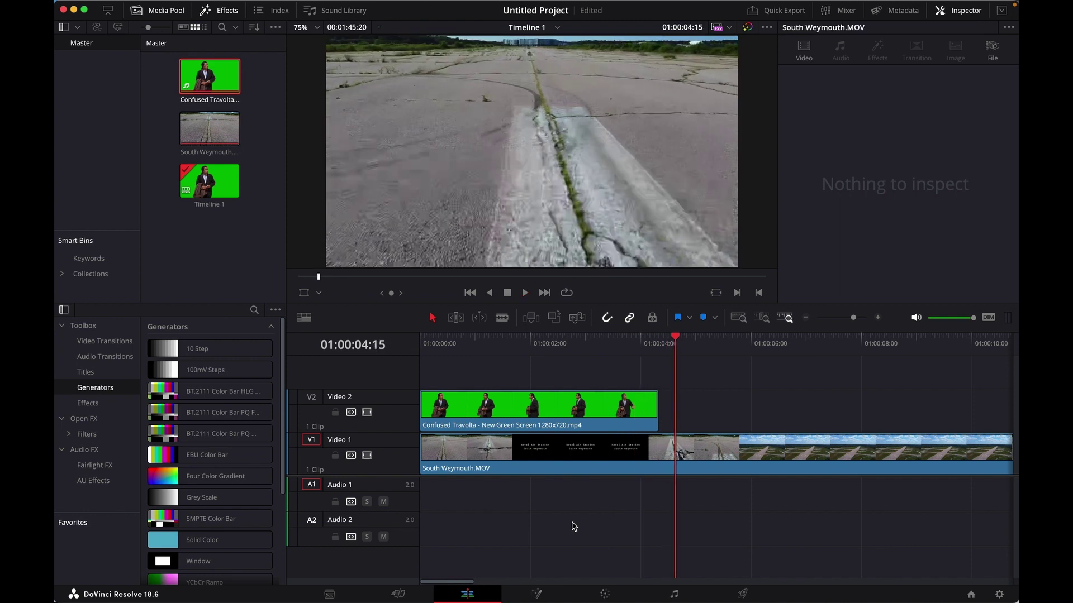
key(Home)
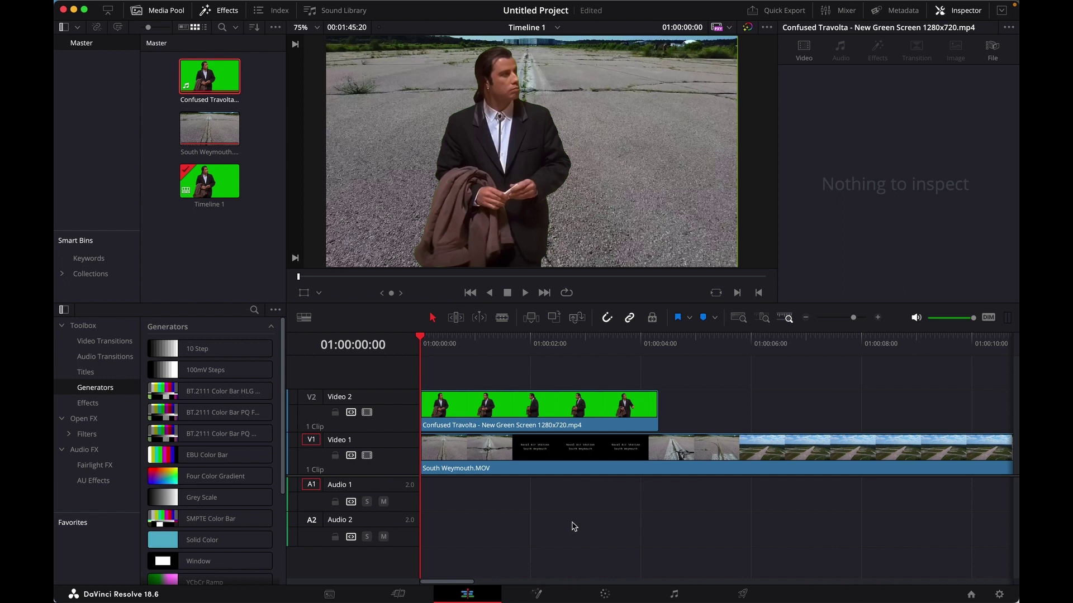
key(space)
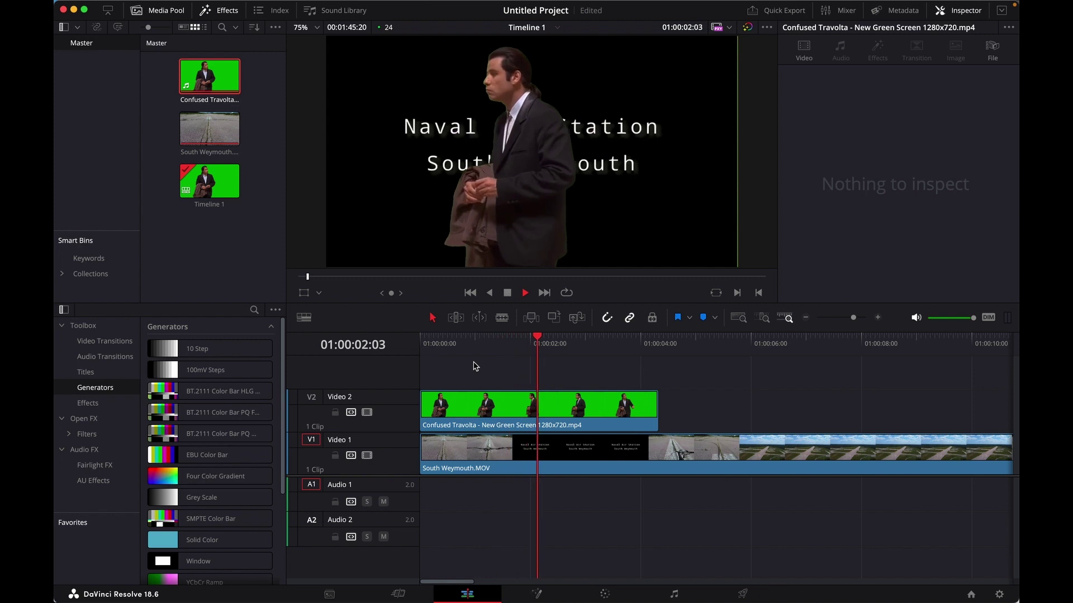
key(space)
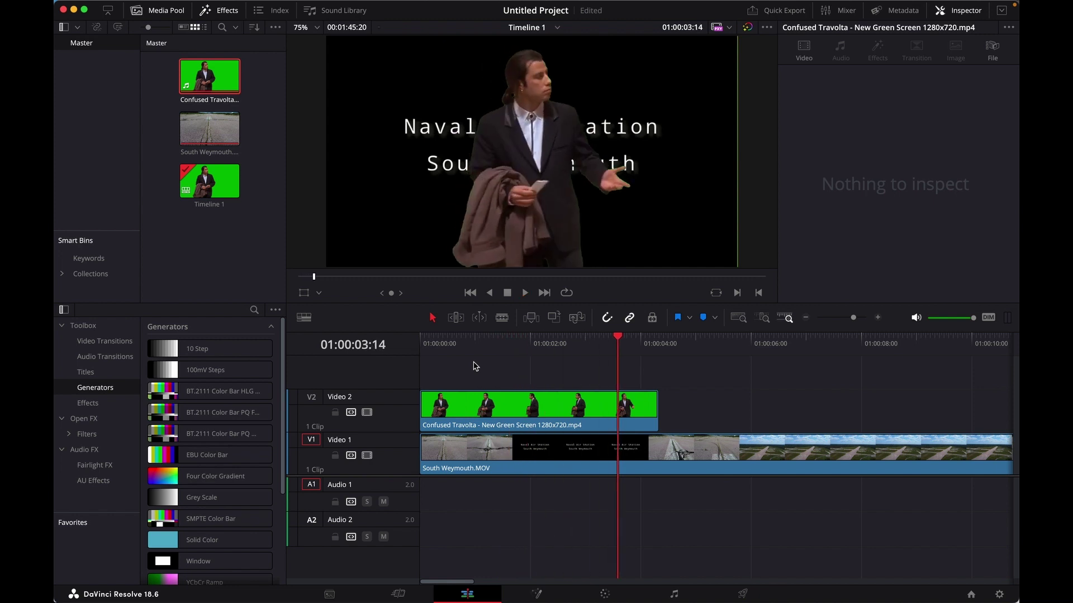
key(Home)
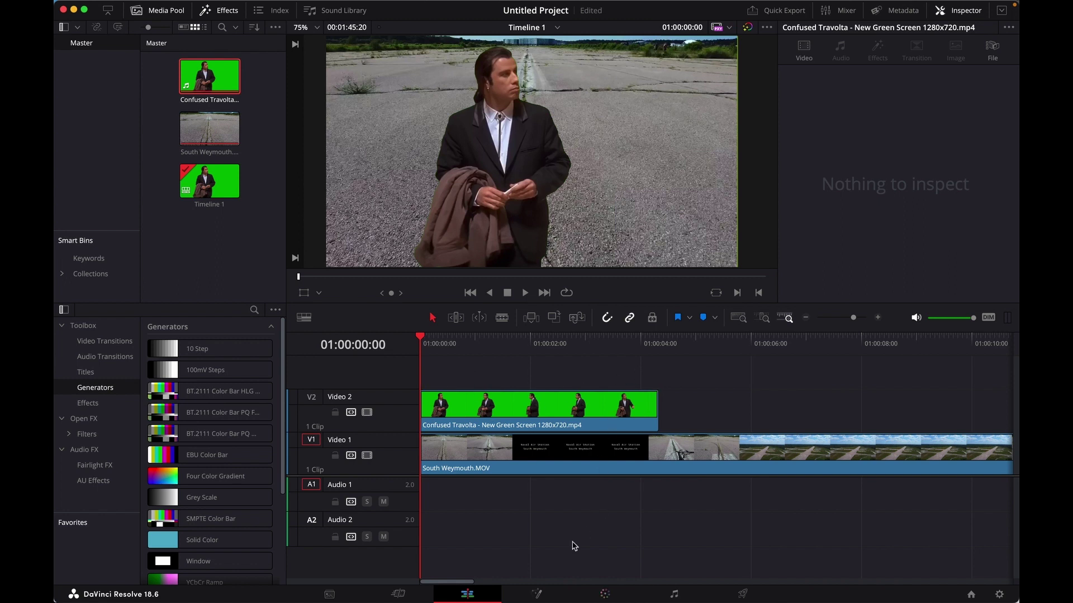
click(604, 595)
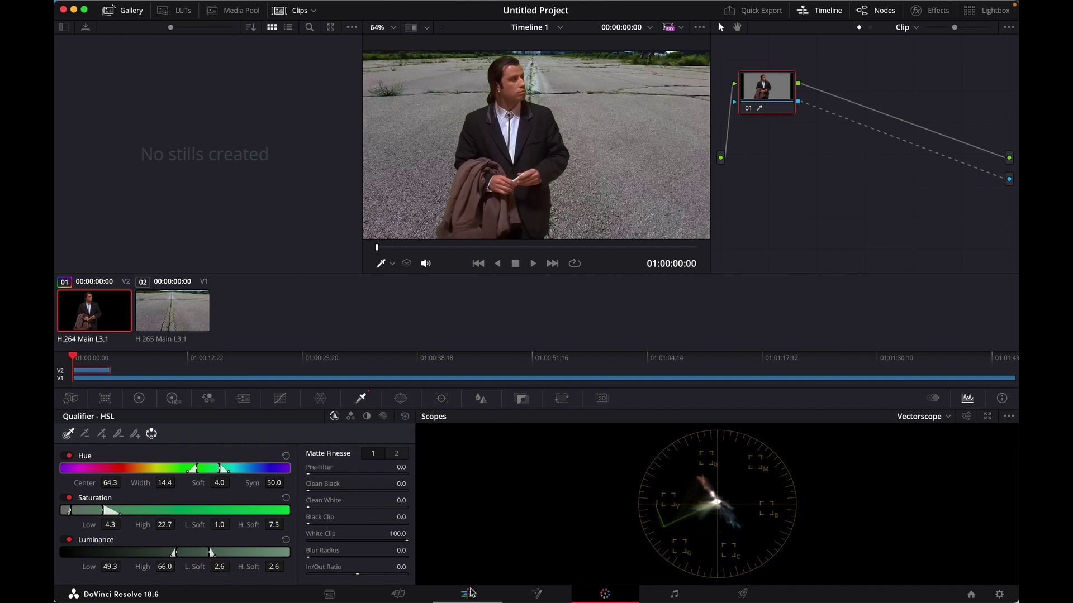
On the Edit page, set the V2 Travolta clip's zoom to 0.890, then return to the Color page.
click(467, 595)
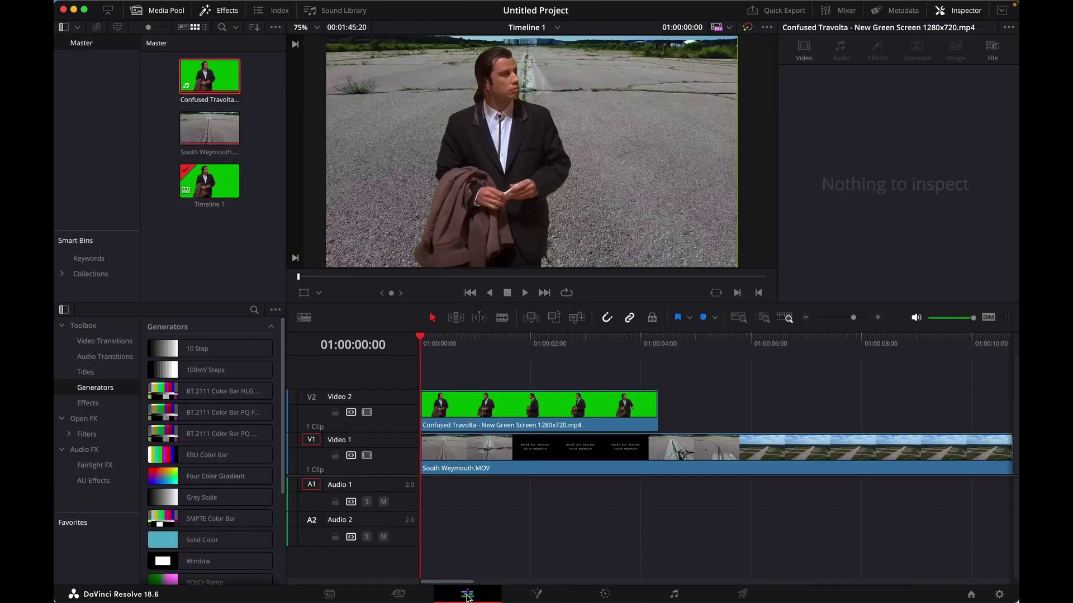
click(539, 414)
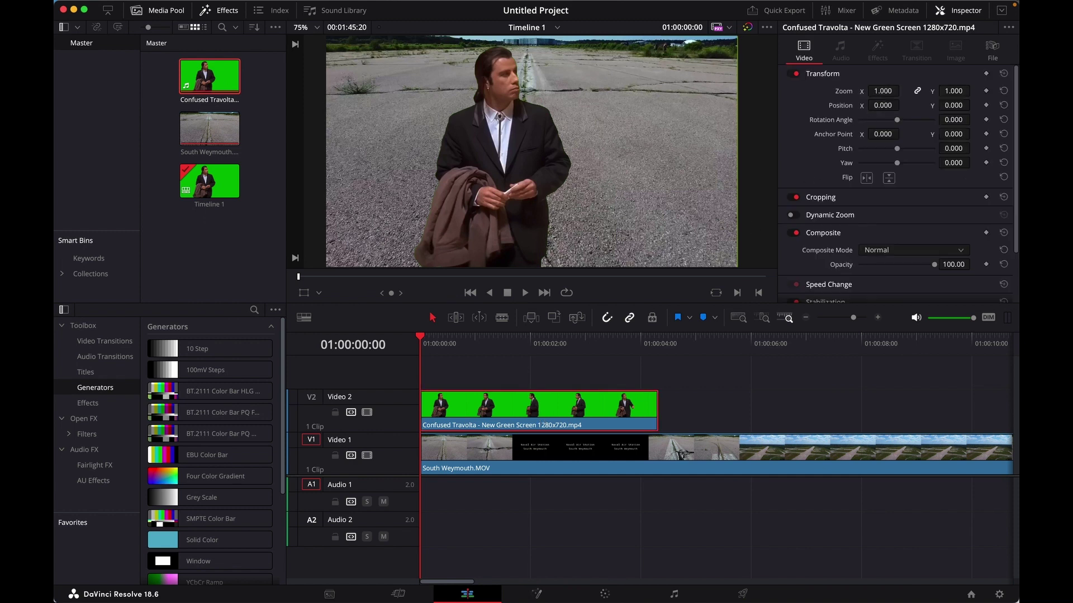
mouse_move(883, 91)
mouse_down()
mouse_move(902, 90)
mouse_move(872, 90)
mouse_move(885, 95)
mouse_up()
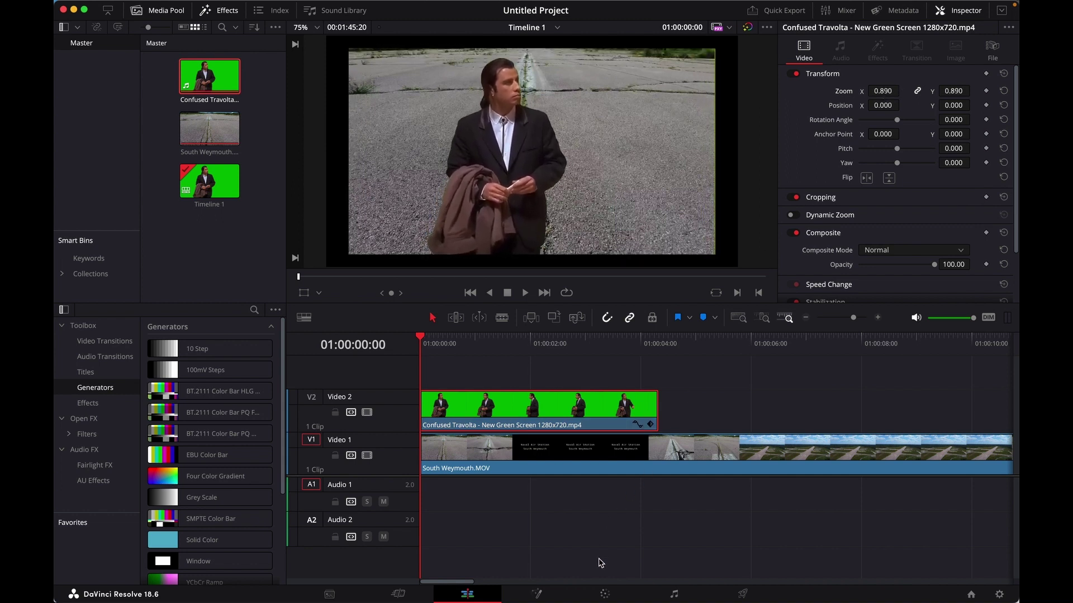
click(605, 593)
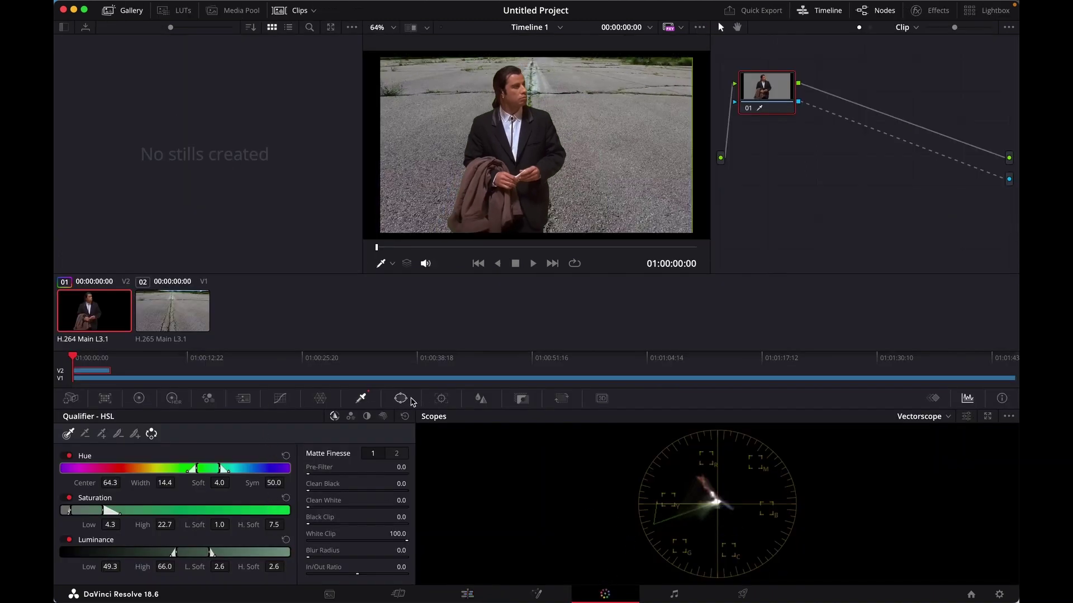
Add a rectangular power window and move it over Travolta's face and torso.
click(412, 401)
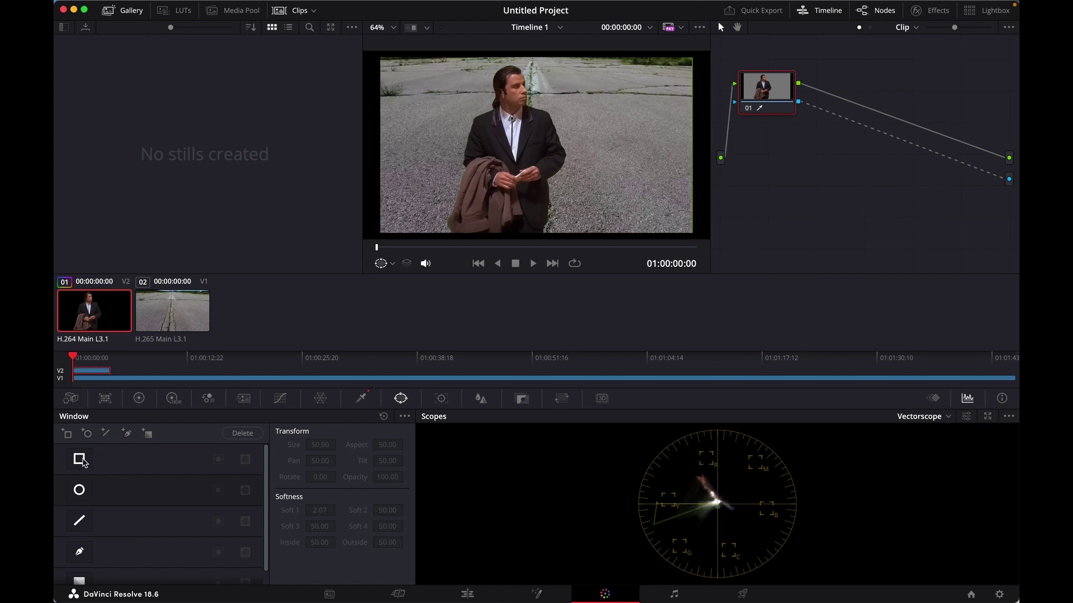
click(80, 459)
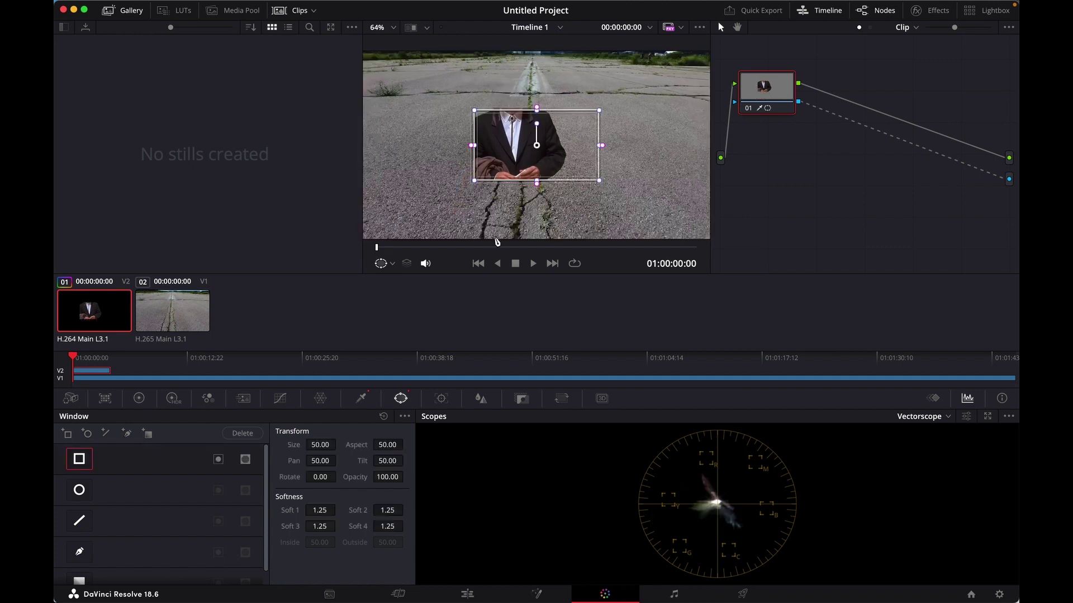
drag(546, 160, 530, 109)
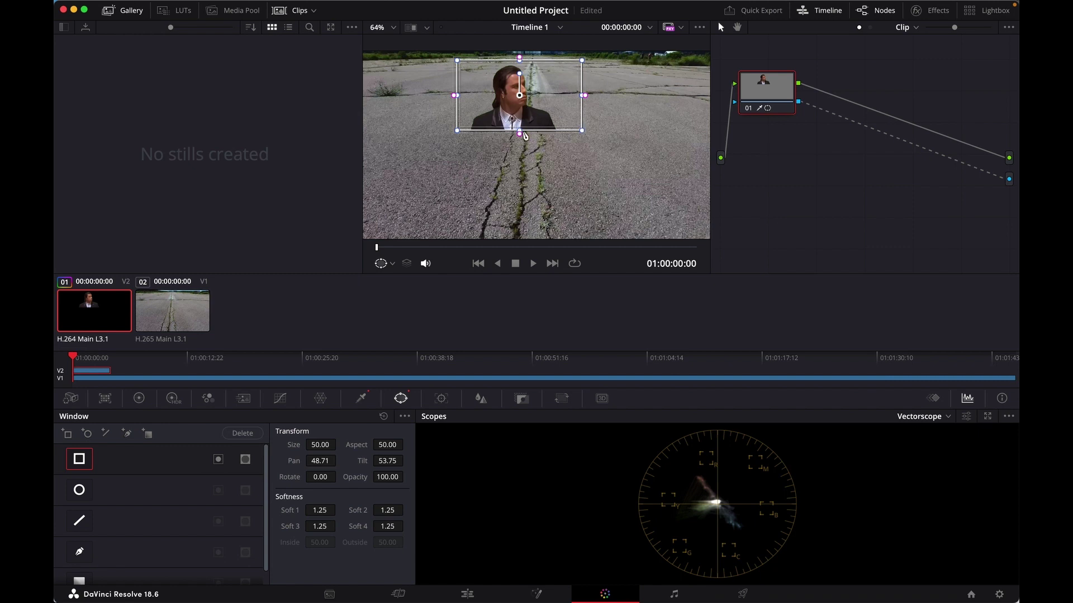
drag(524, 134, 521, 234)
Widen the rectangle on both sides of Travolta and lower its bottom edge slightly.
scroll(566, 147, up, 2)
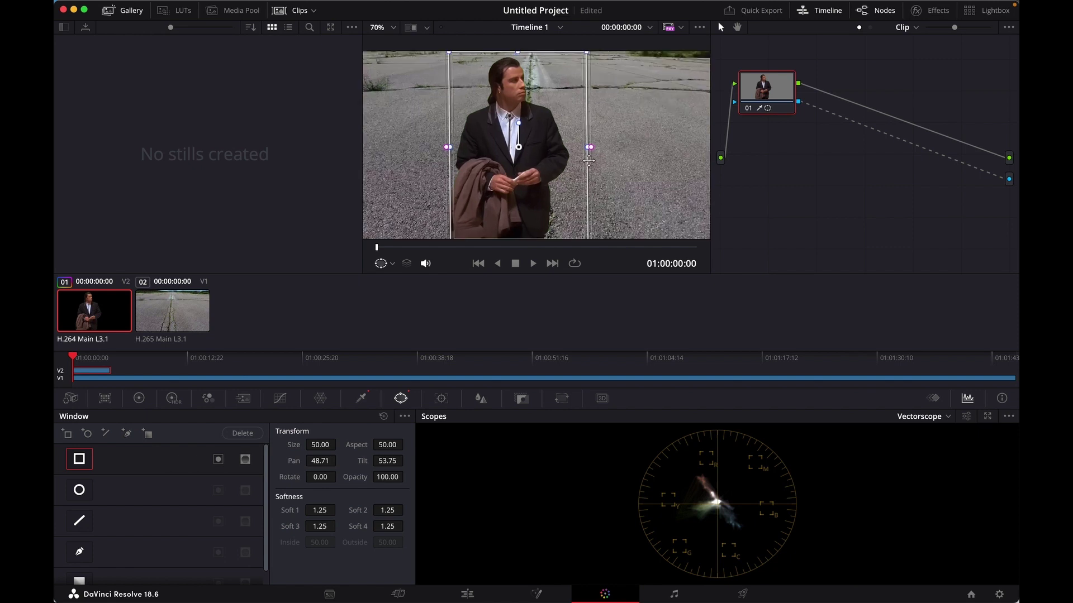
drag(588, 147, 673, 145)
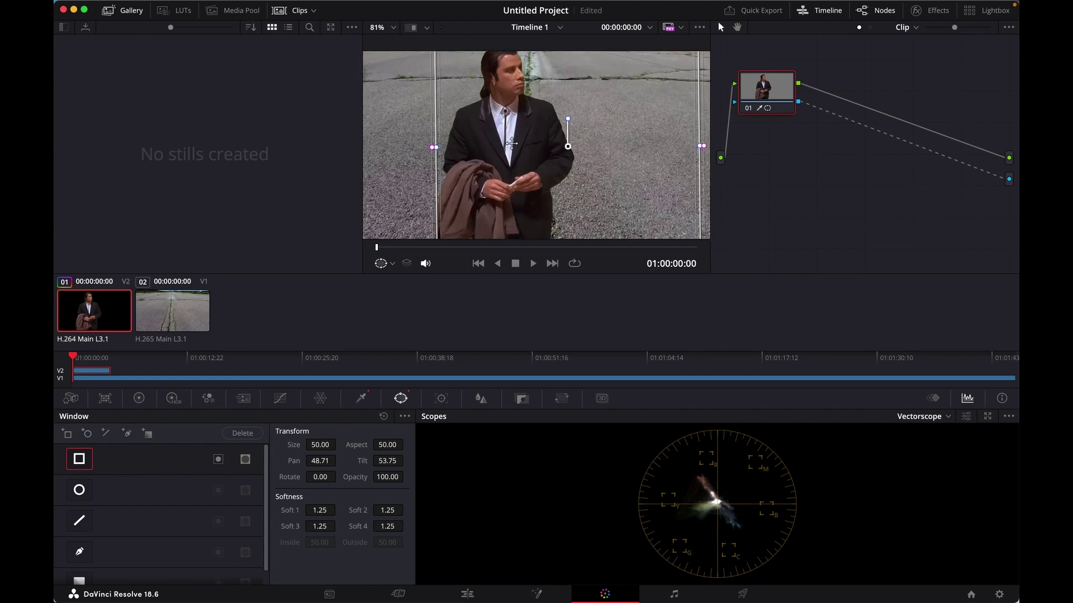
scroll(438, 148, down, 1)
scroll(438, 148, down, 3)
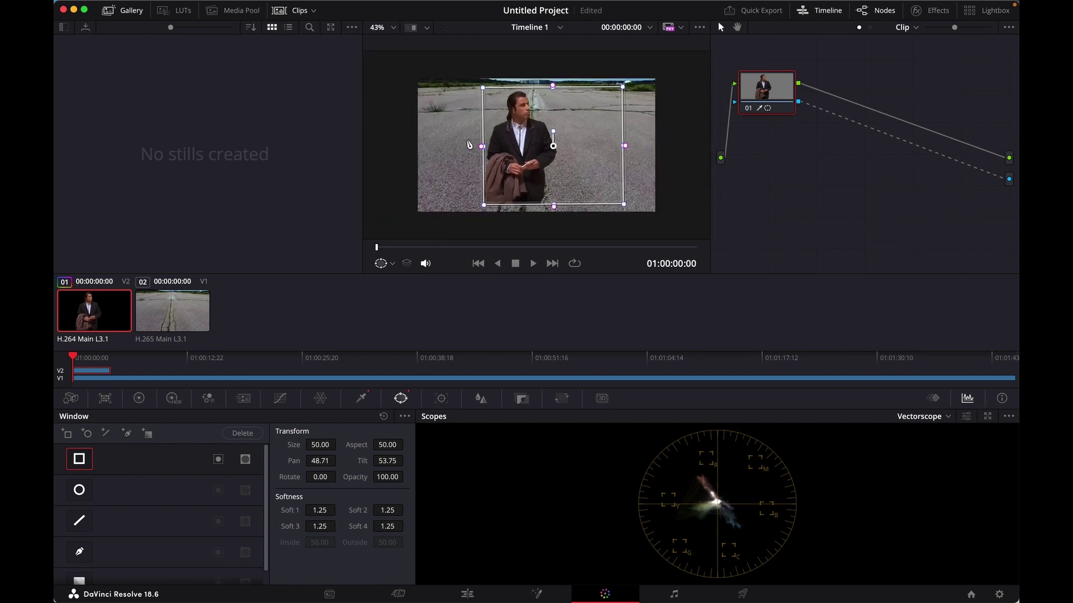
drag(484, 148, 439, 146)
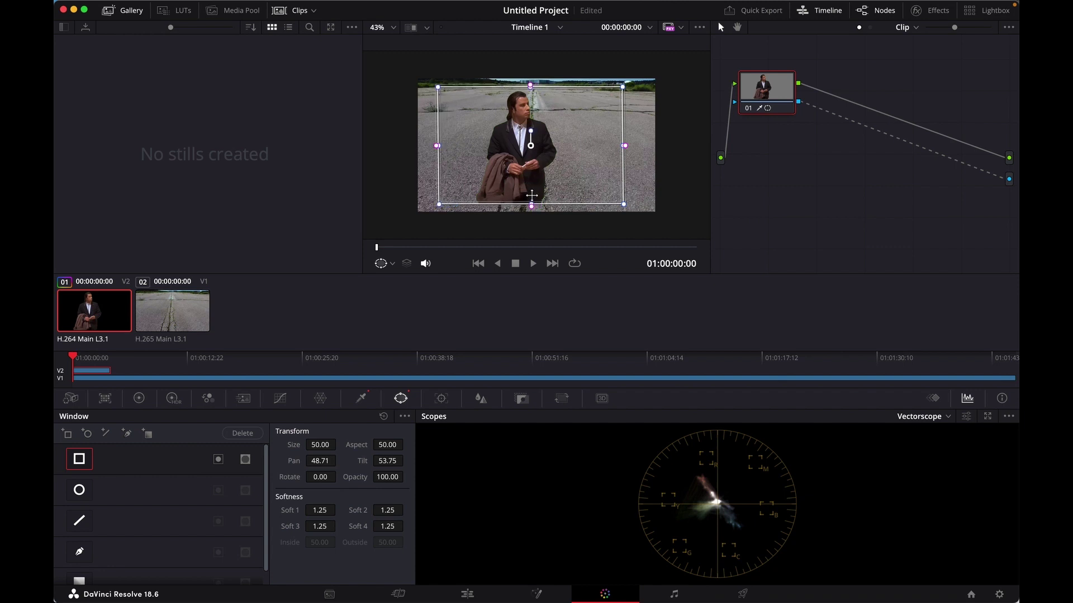
drag(531, 204, 532, 207)
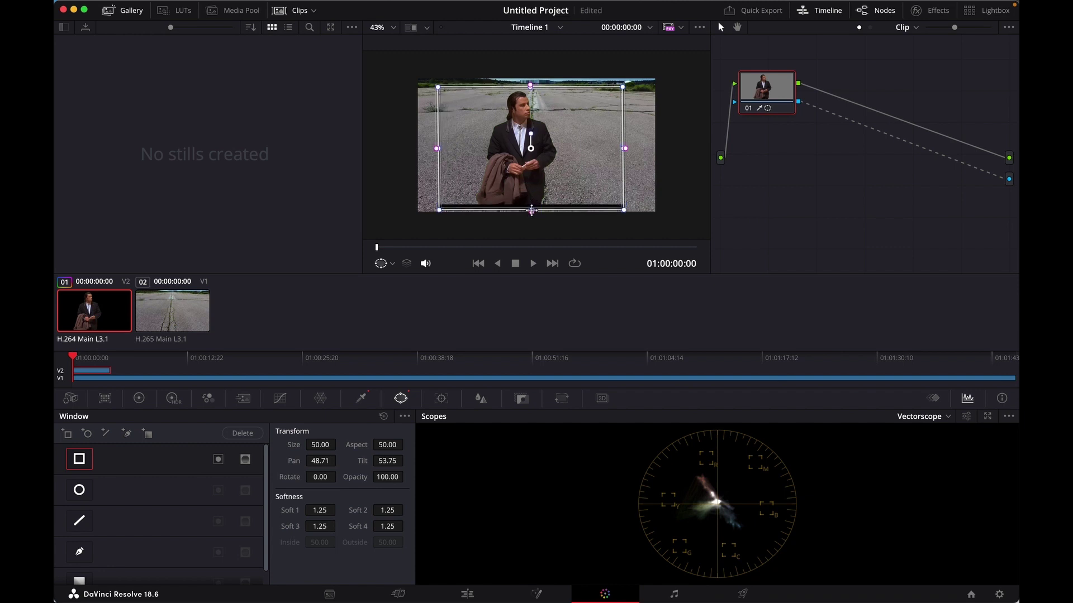
scroll(532, 206, up, 2)
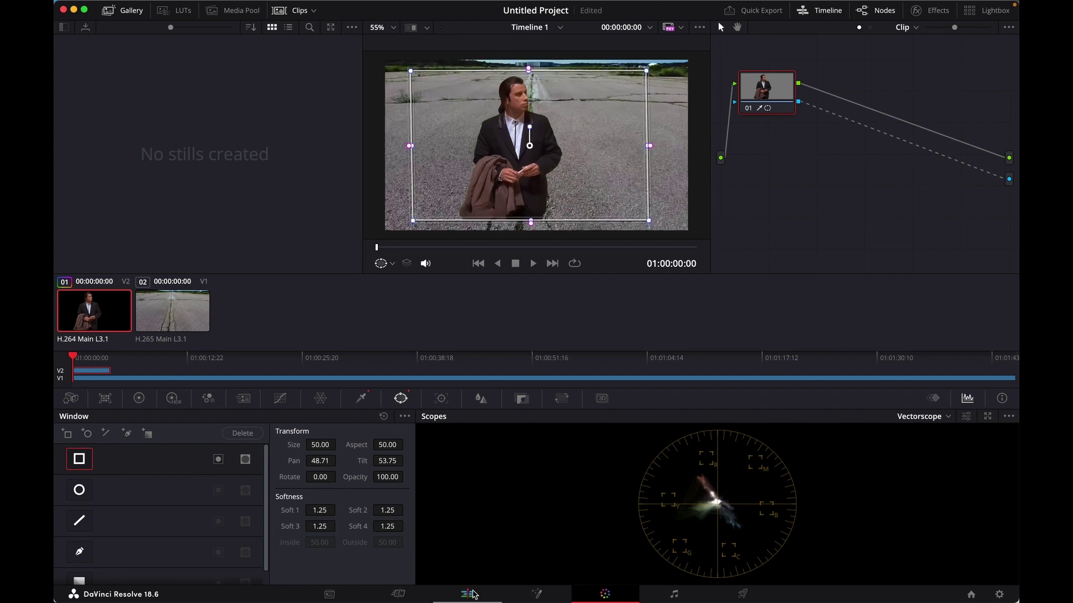
On the Edit page, shrink the Travolta clip to 0.670 zoom and save the project.
click(468, 597)
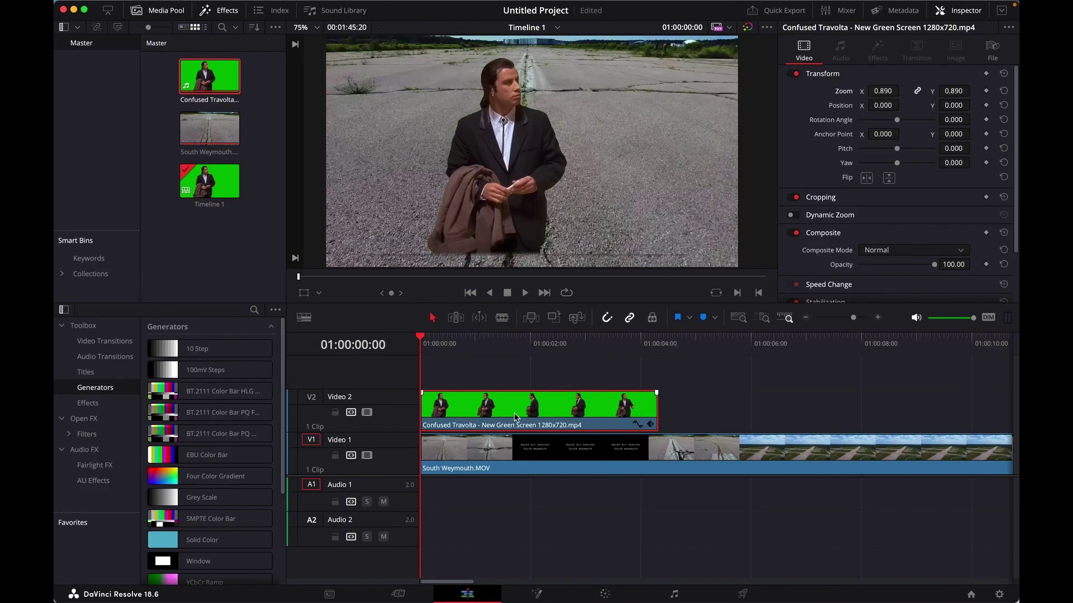
drag(883, 90, 902, 91)
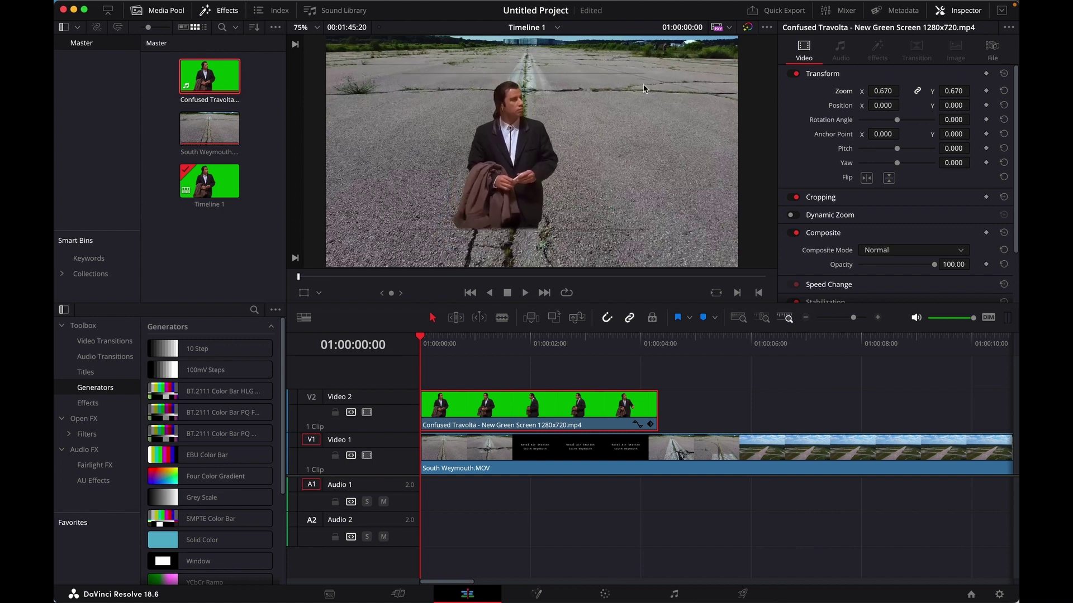
key(super+s)
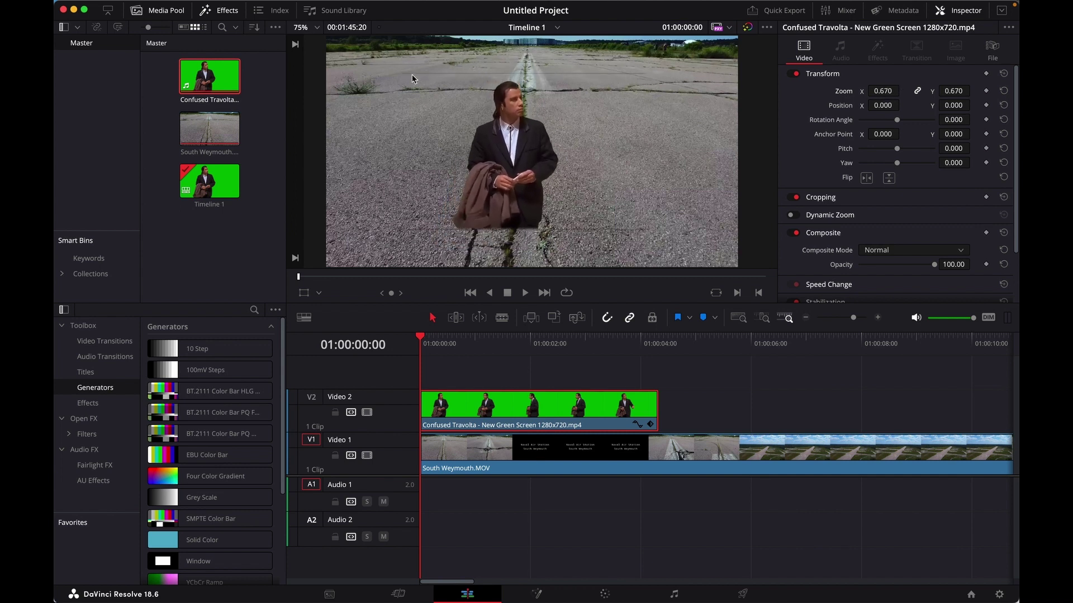
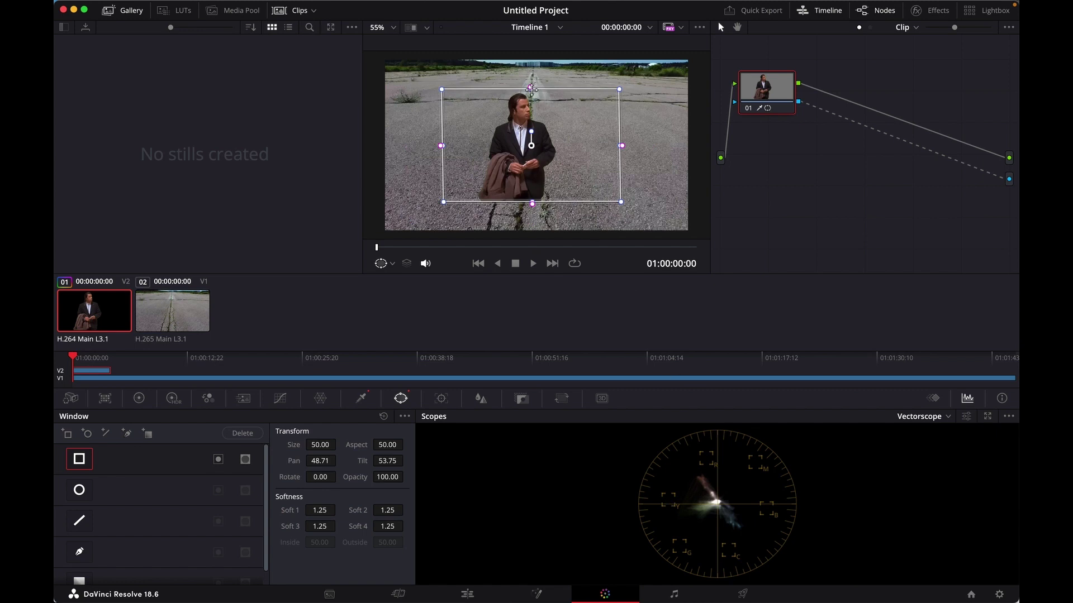
Nudge the mask window's top and bottom edges around the keyed figure, then return to the Edit page.
drag(531, 89, 531, 90)
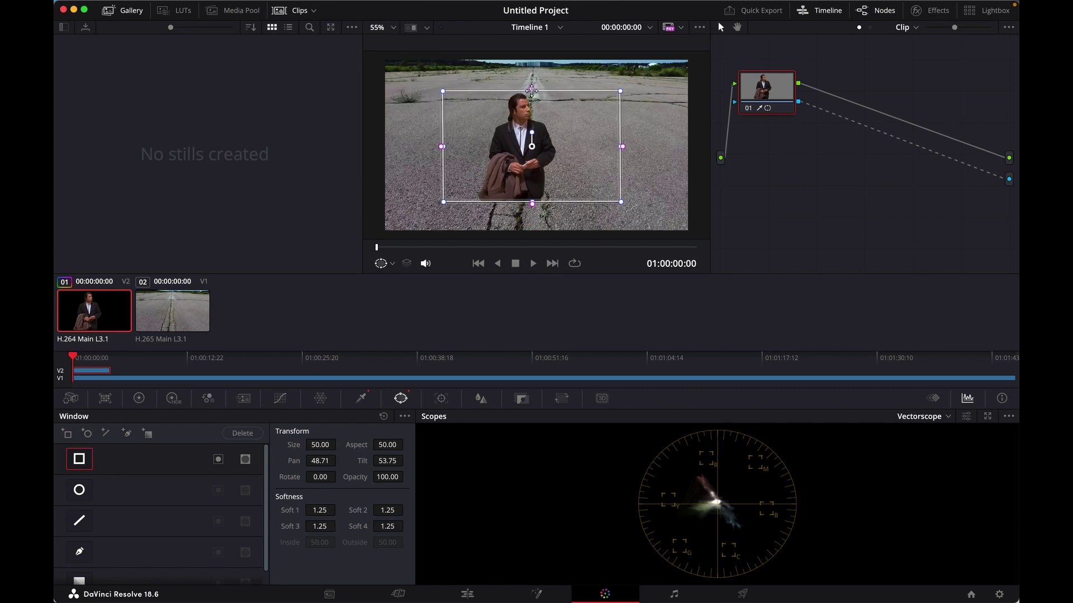
drag(531, 199, 531, 196)
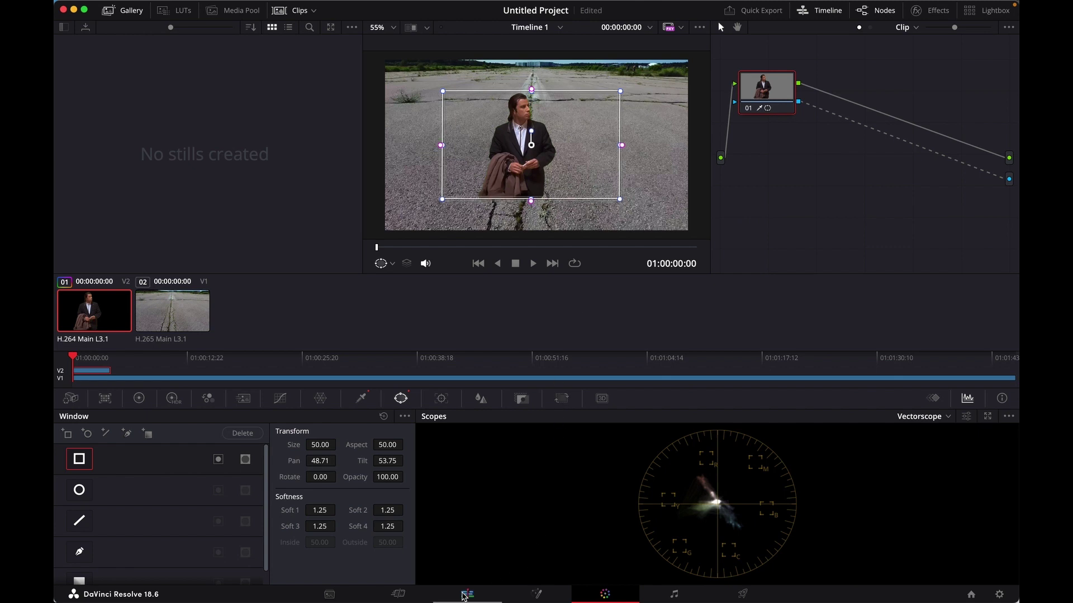
click(465, 596)
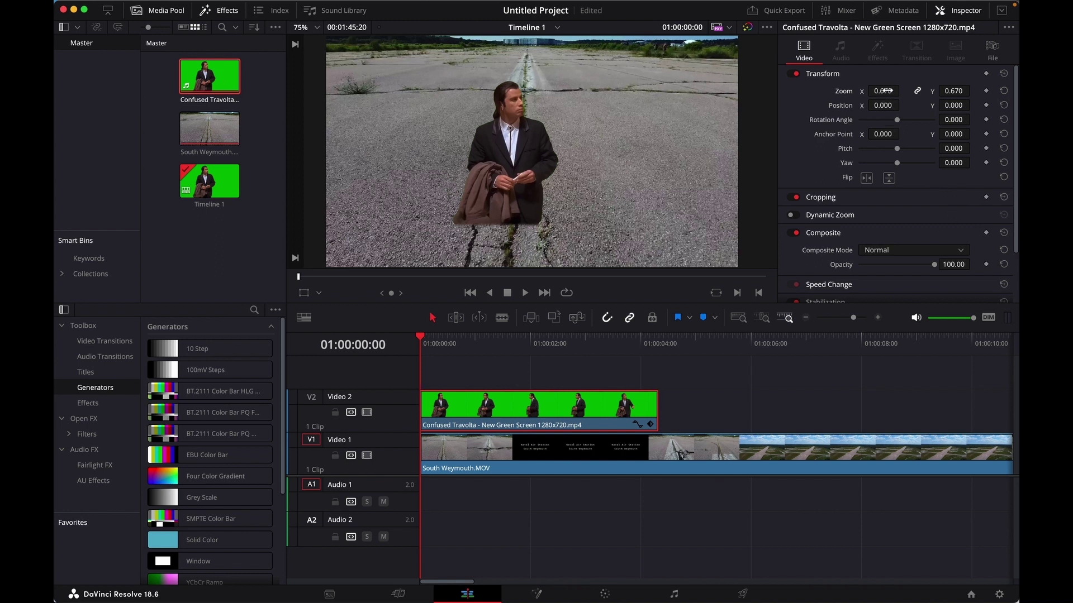
Scale the keyed Travolta clip to 0.340 zoom and position it at X -496, Y -373.
drag(884, 90, 903, 91)
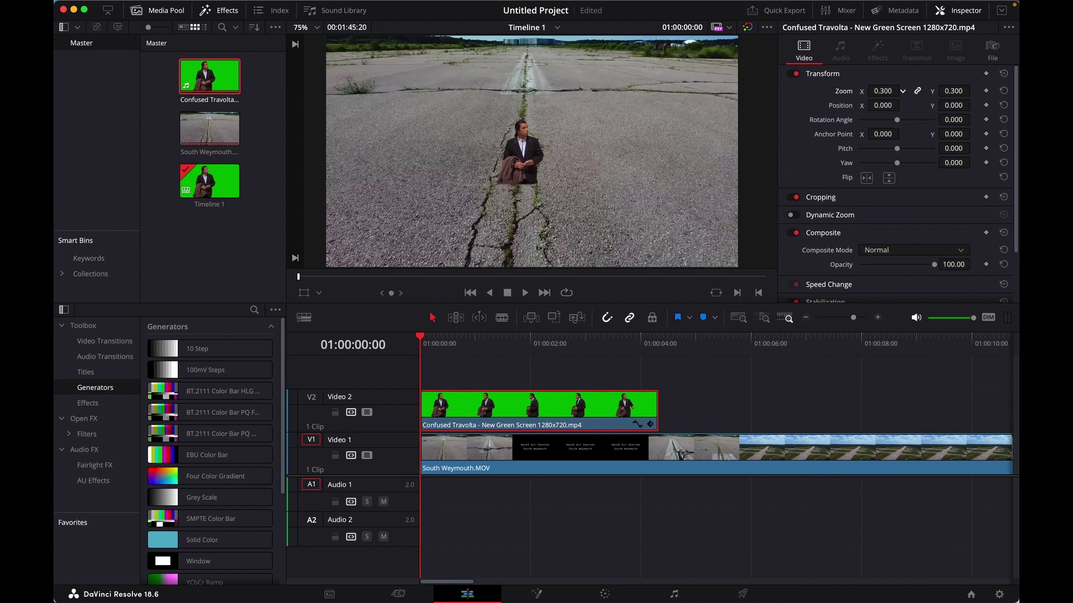
mouse_move(903, 91)
mouse_down()
mouse_move(888, 93)
mouse_move(902, 105)
mouse_up()
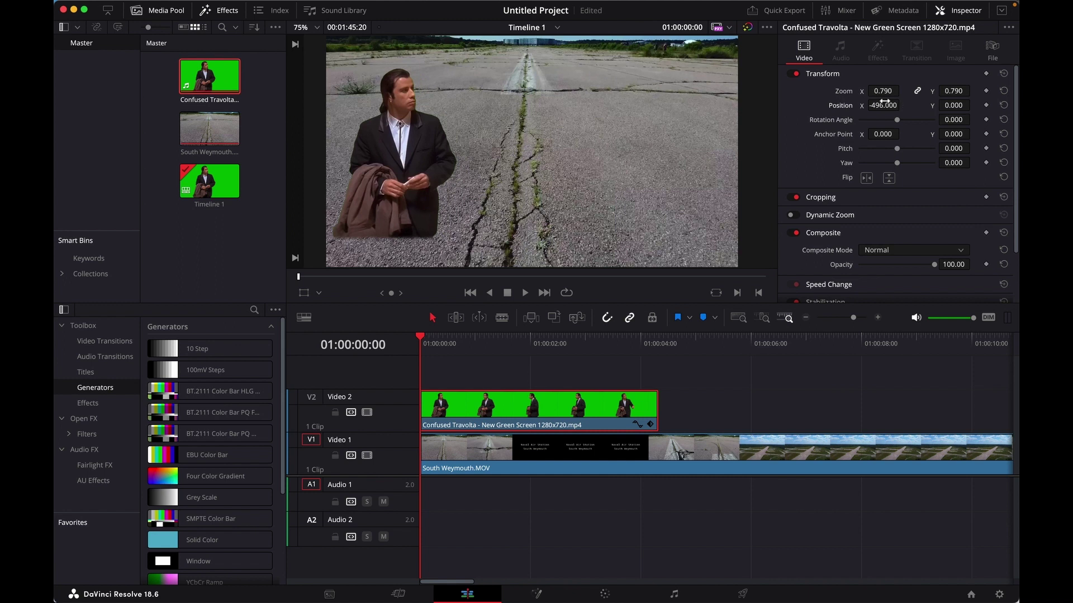
drag(946, 108, 974, 105)
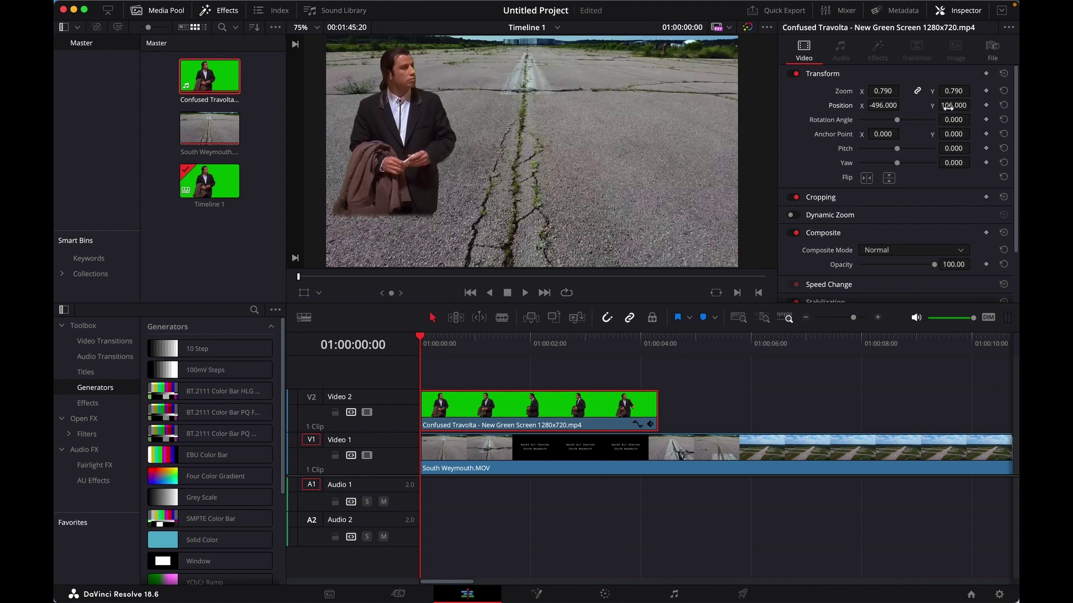
drag(892, 93, 902, 91)
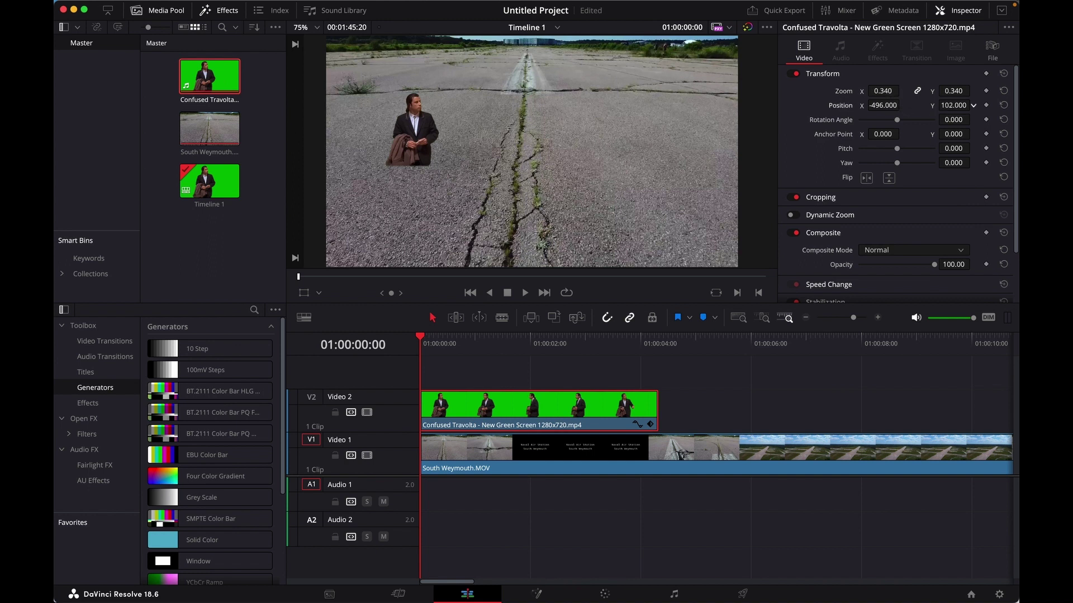
drag(953, 105, 972, 105)
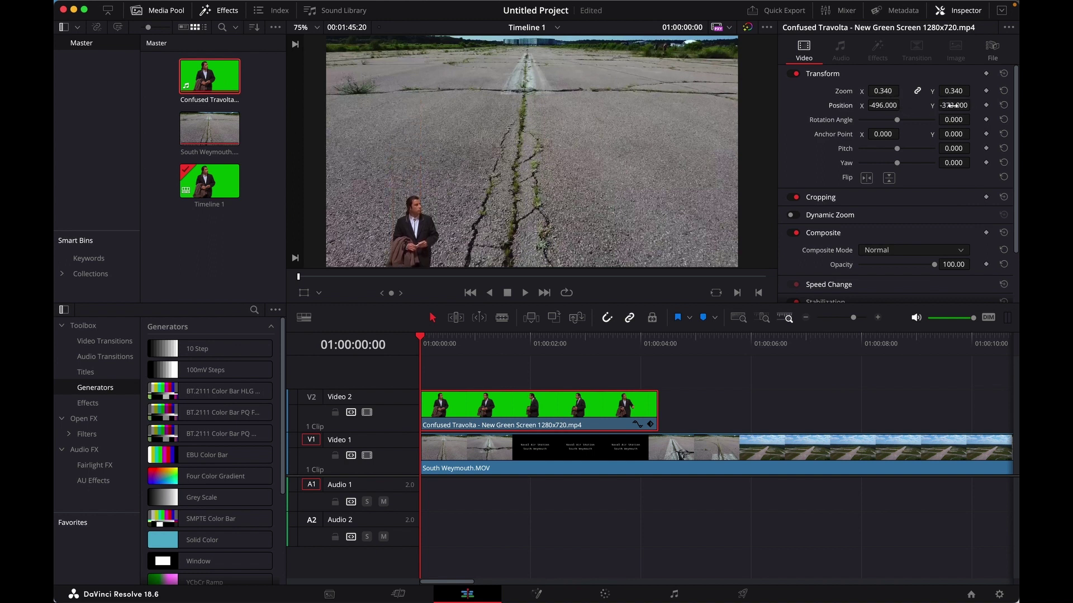
click(755, 397)
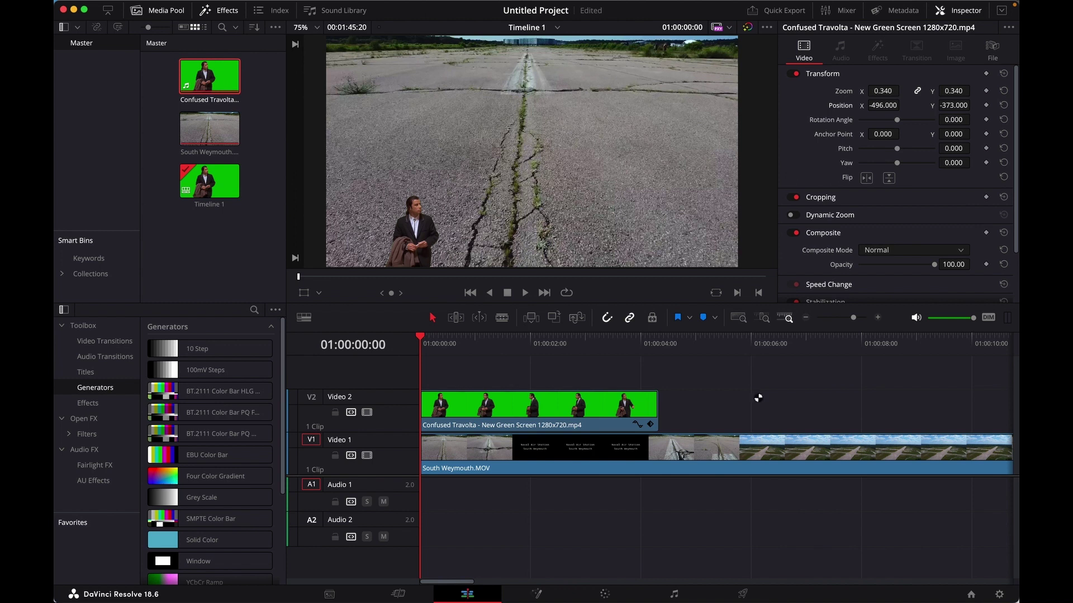
Preview the composite playback, scrub back to the title, and select the Travolta clip on Video 2.
key(space)
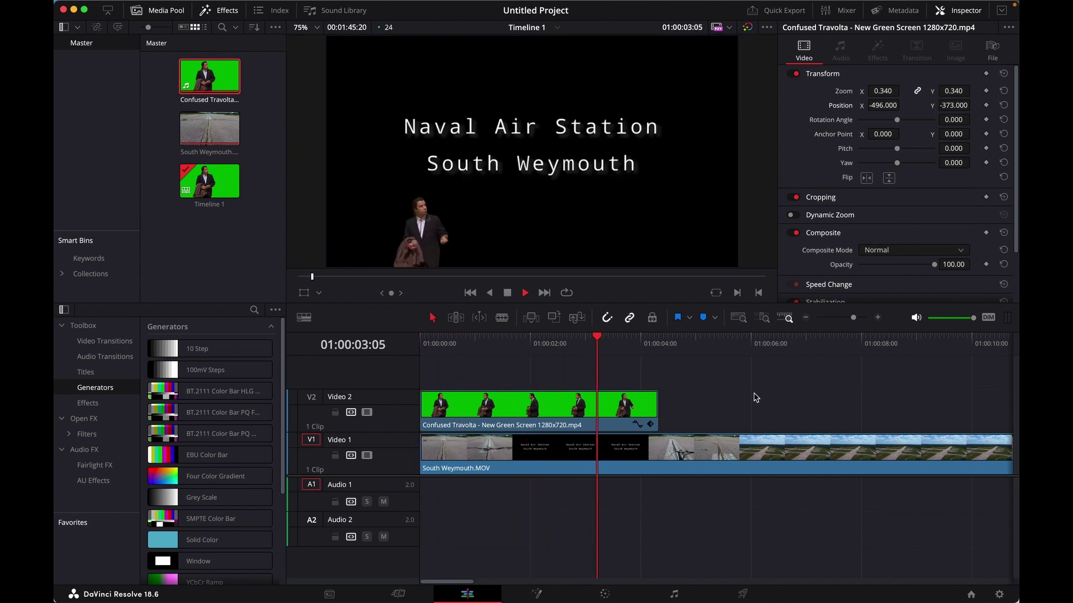
key(space)
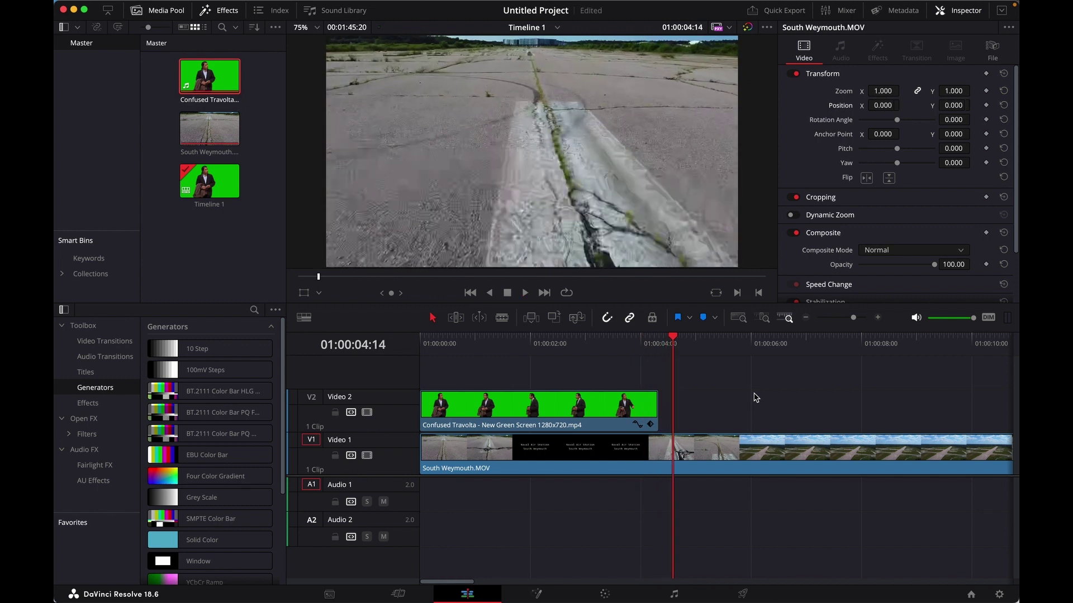
drag(668, 340, 529, 350)
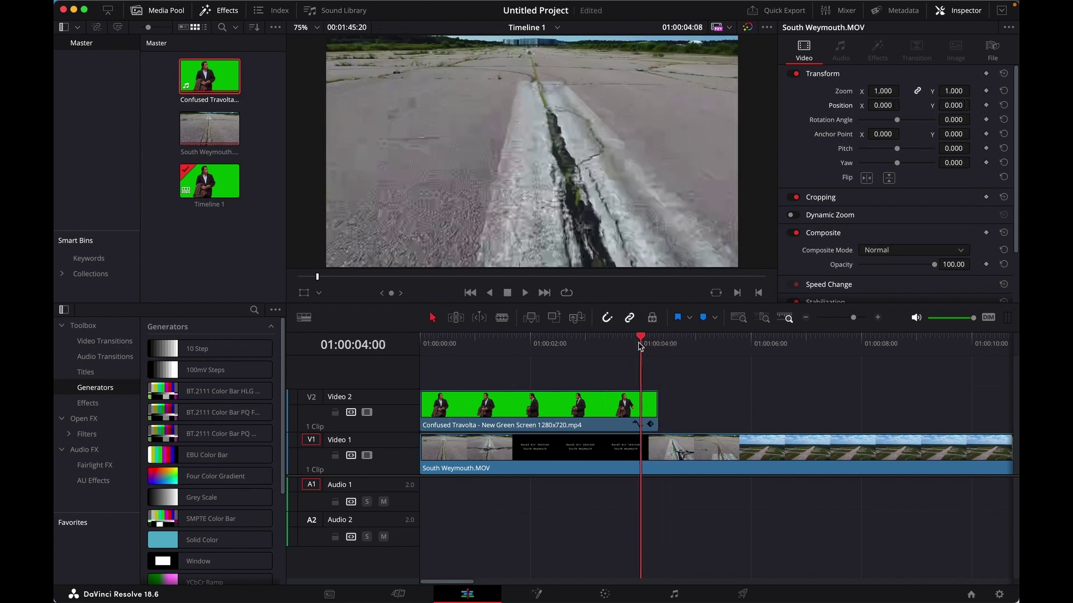
click(571, 342)
click(591, 395)
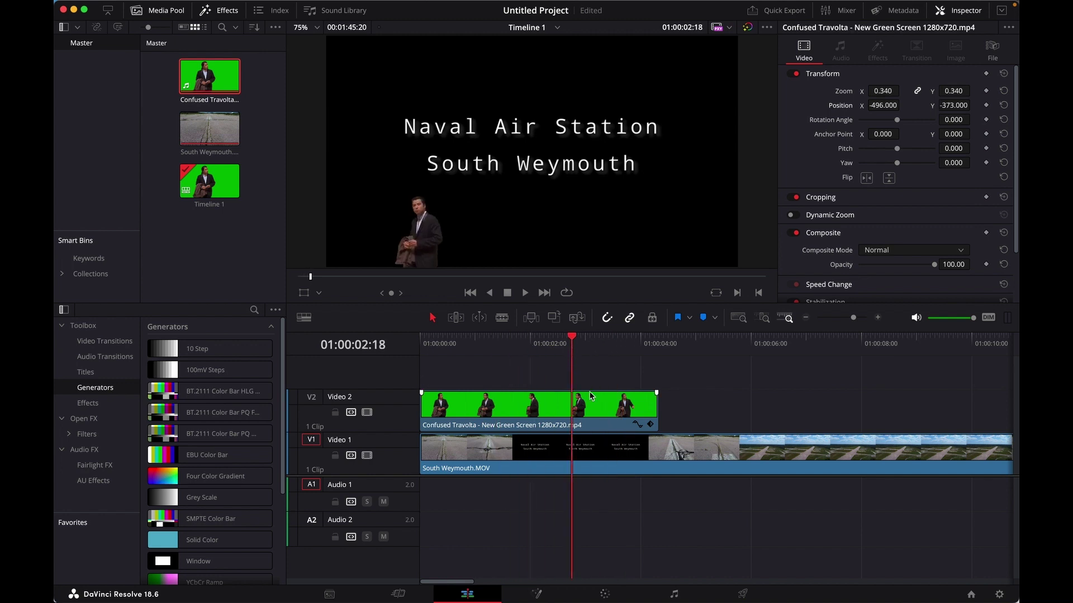
Copy the Travolta clip and move the playhead to its end.
right_click(602, 398)
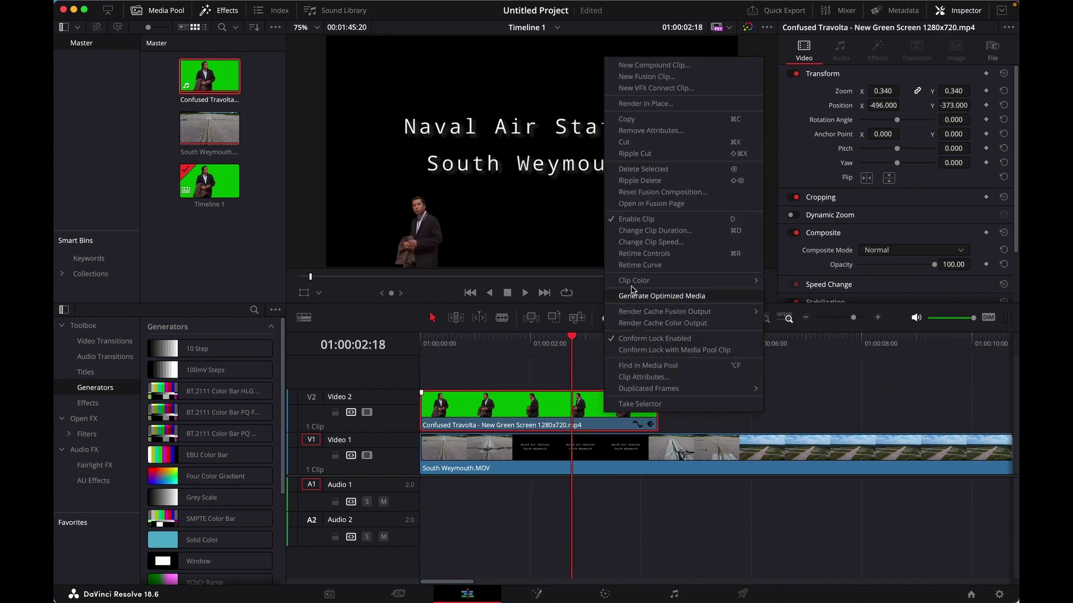
click(641, 122)
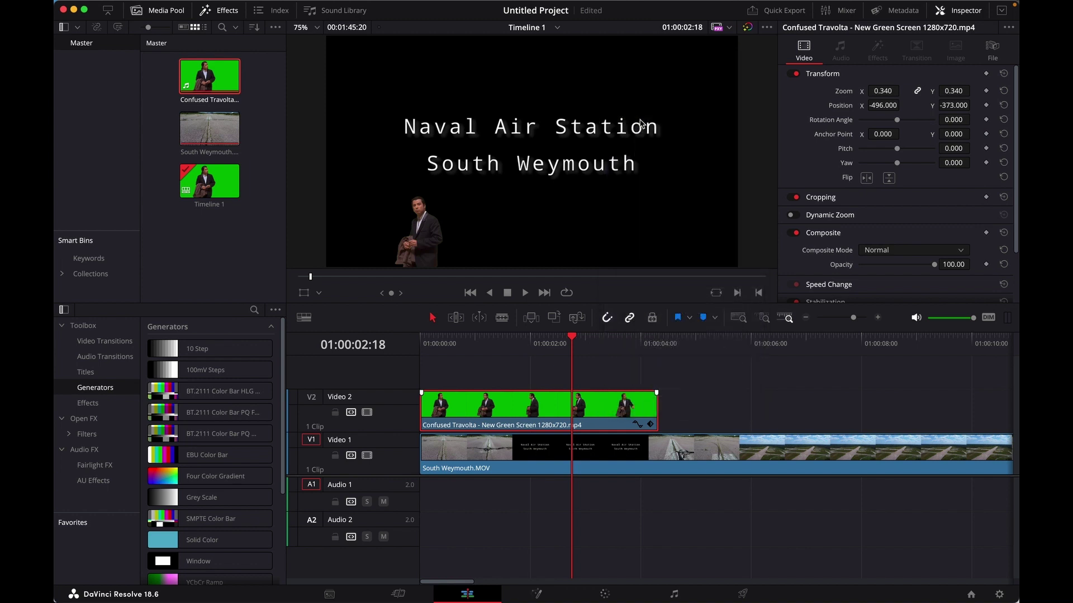
click(660, 339)
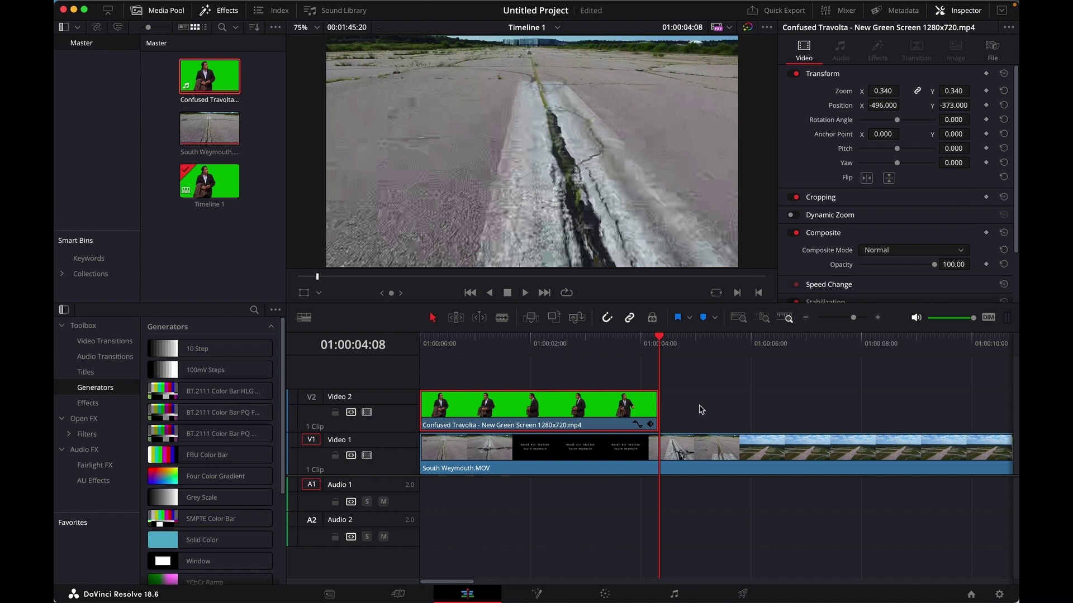
Paste the copied Travolta clip on Video 2 right after the first one.
key(q)
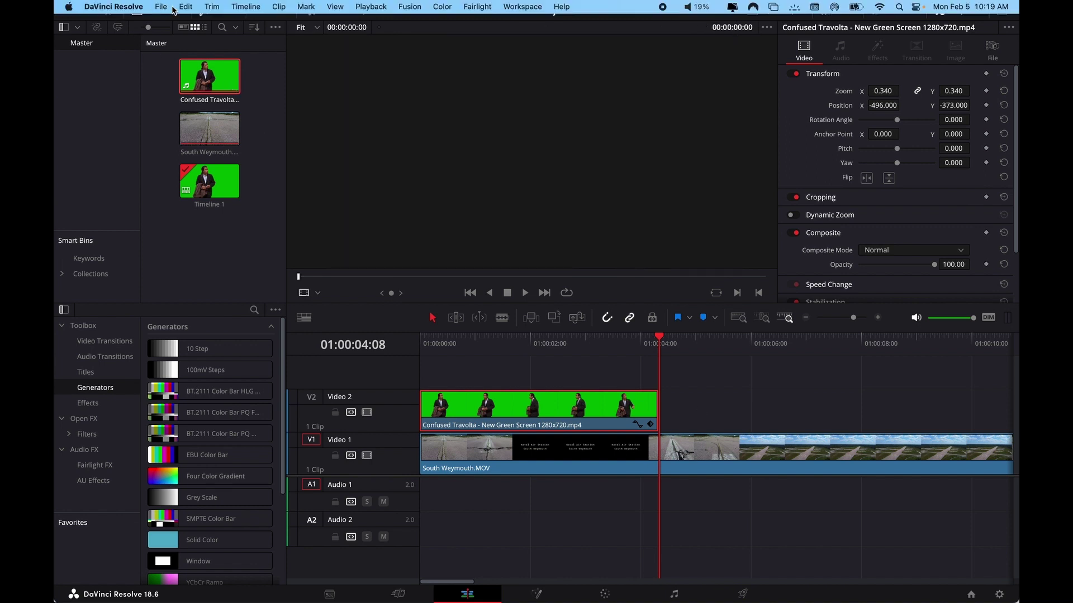
click(186, 7)
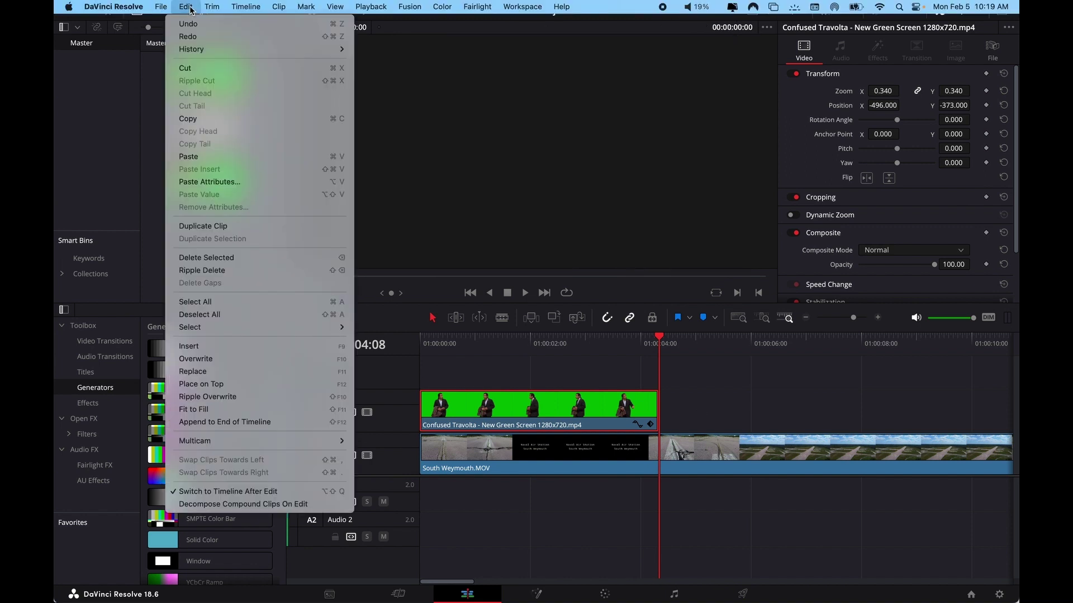
click(200, 156)
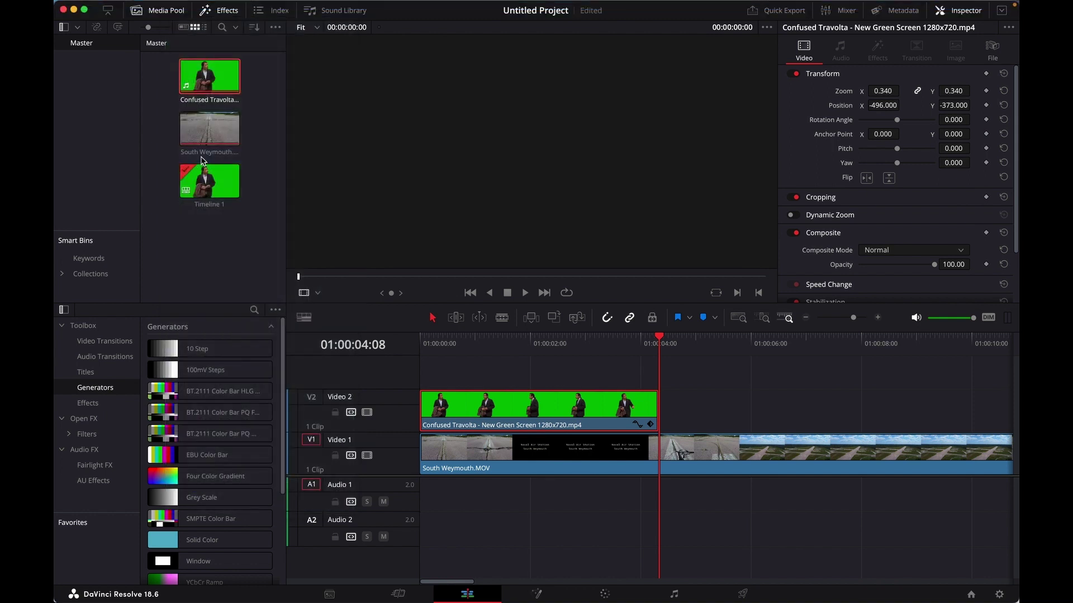
click(703, 377)
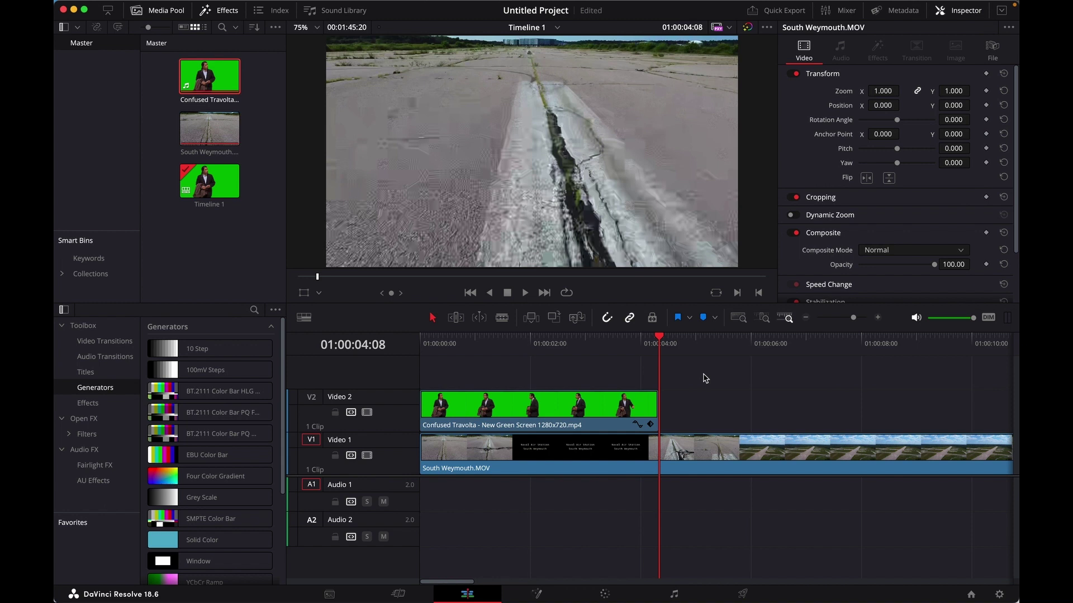
key(super+v)
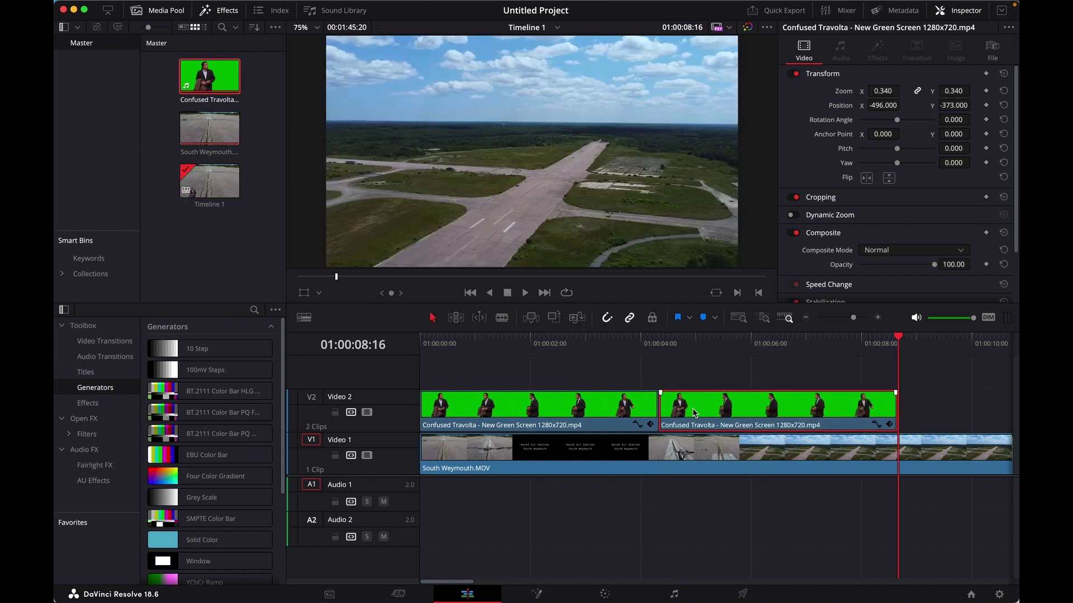
right_click(695, 414)
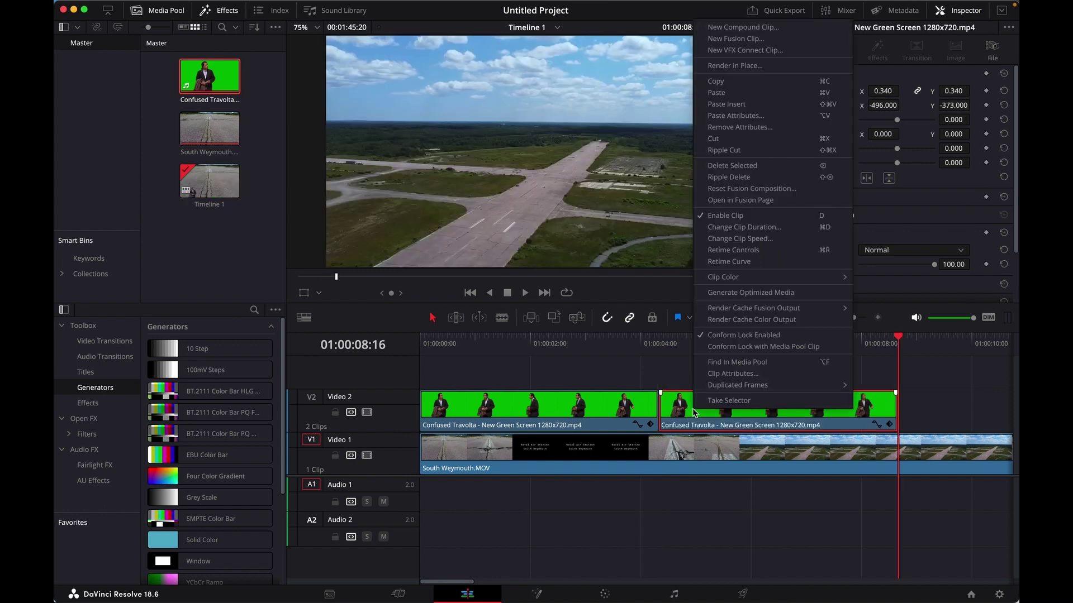
click(609, 355)
click(610, 339)
key(space)
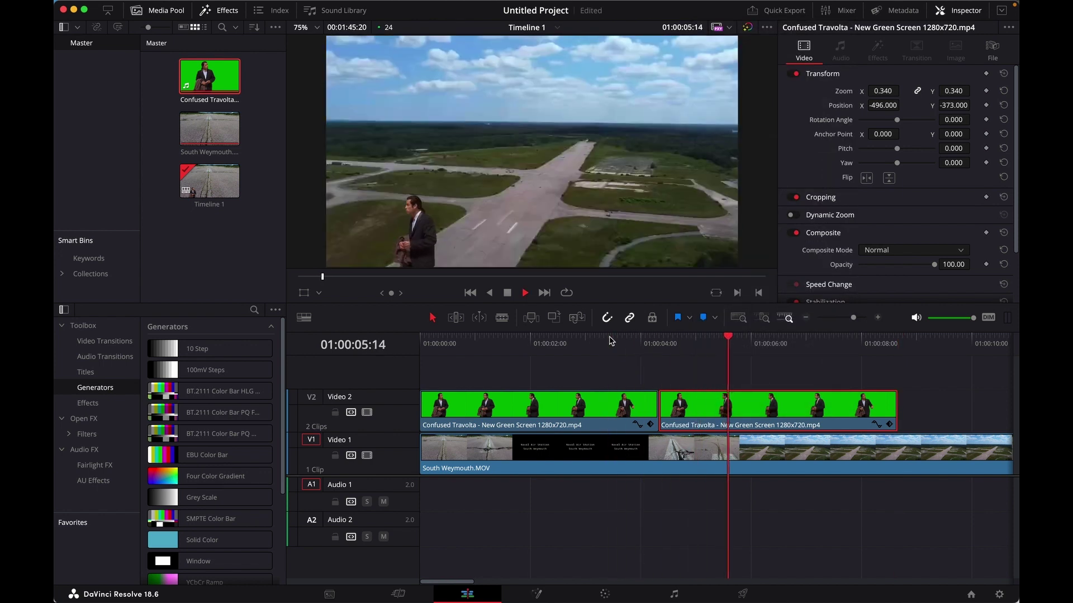
click(610, 341)
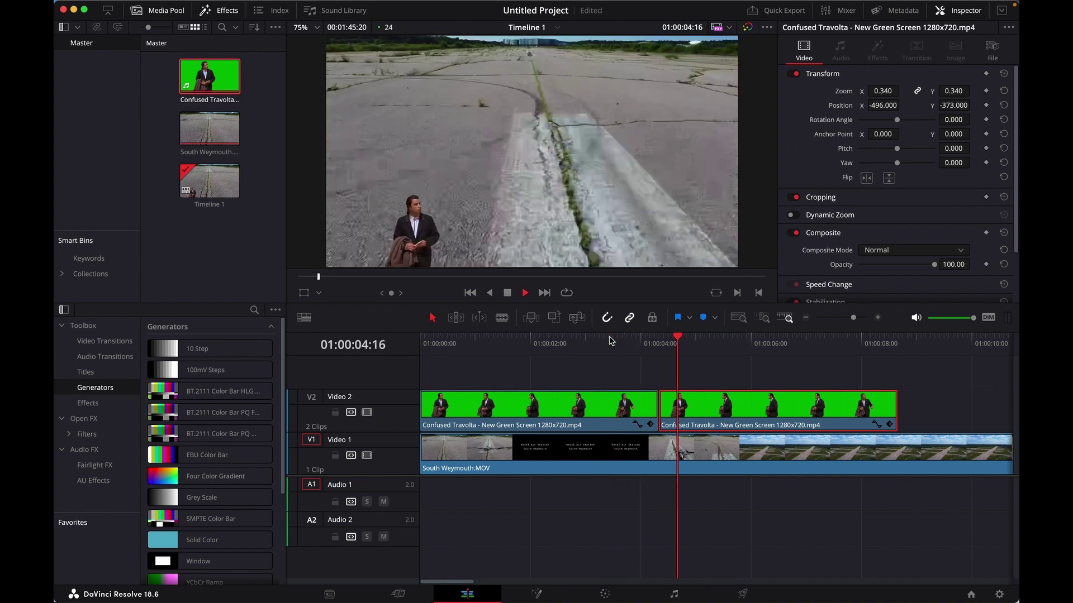
click(611, 341)
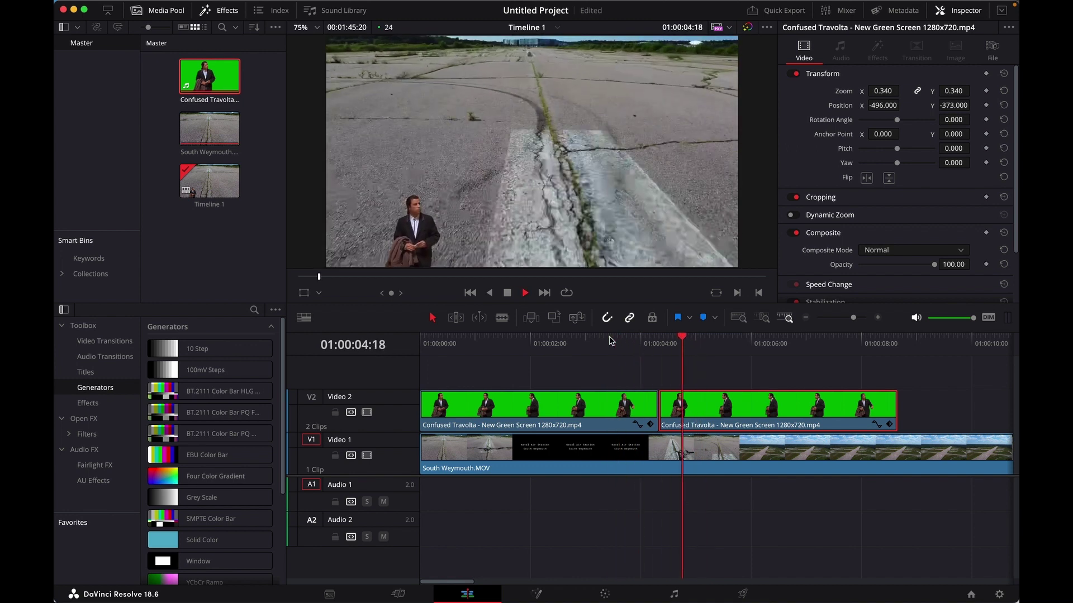
key(space)
Set the second Travolta clip to Reverse Speed at -100% through Change Clip Speed.
right_click(762, 409)
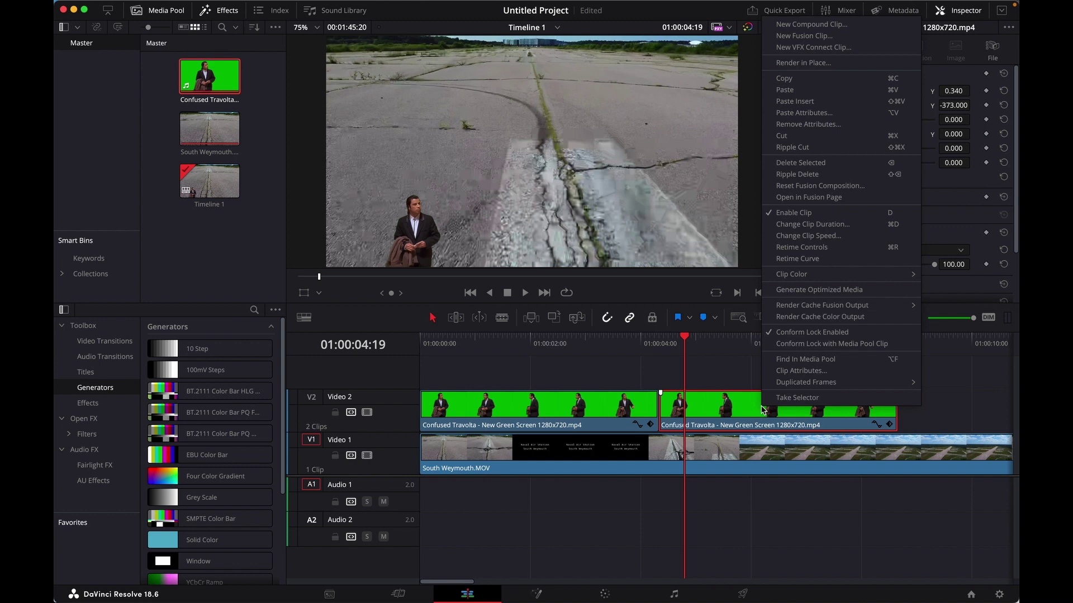
click(813, 238)
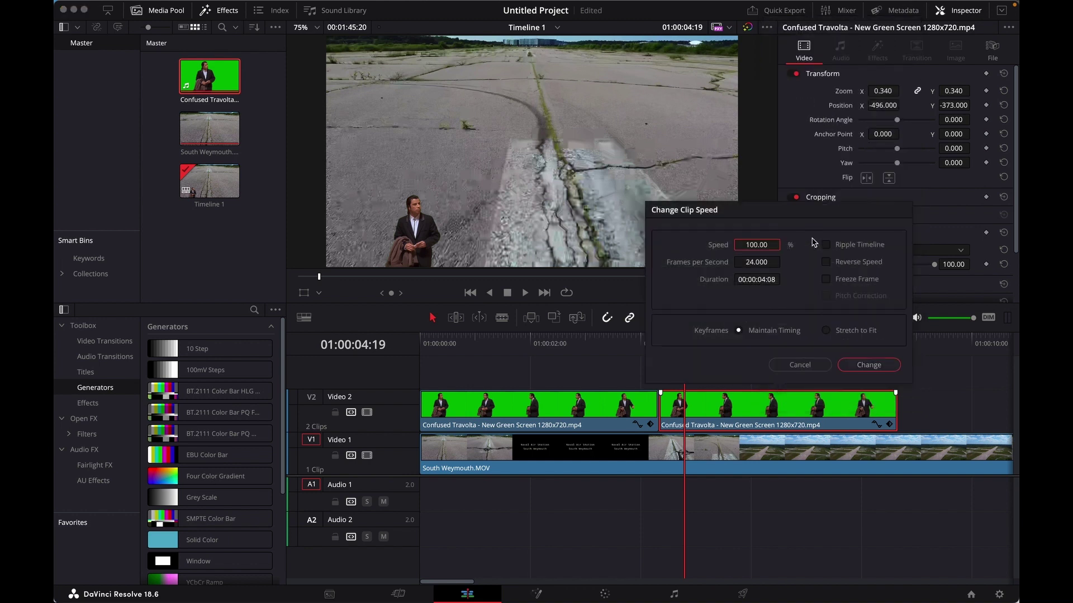
click(826, 262)
click(863, 366)
click(637, 338)
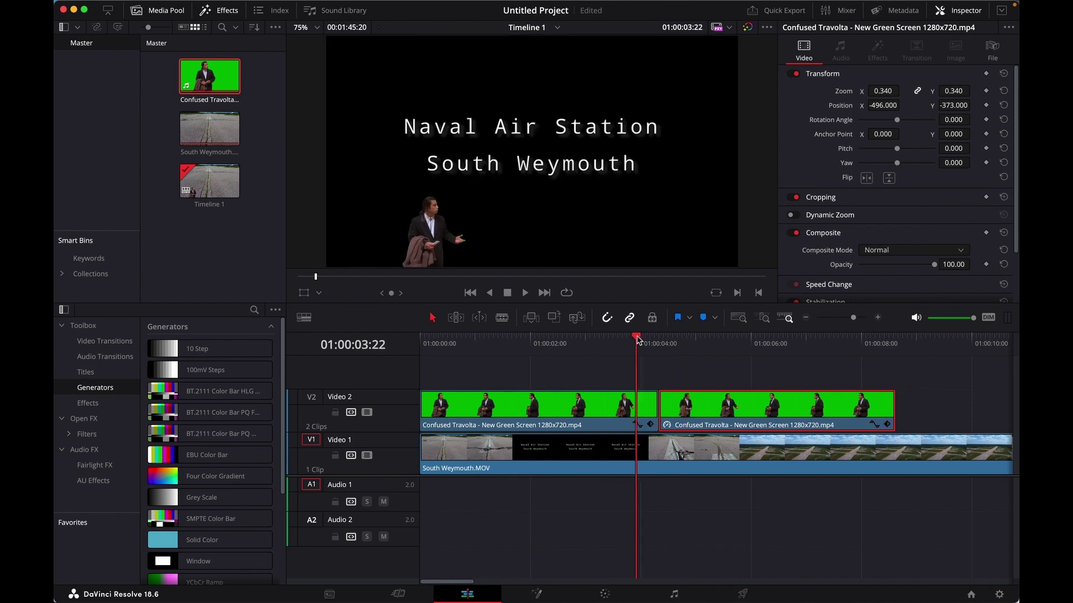
key(space)
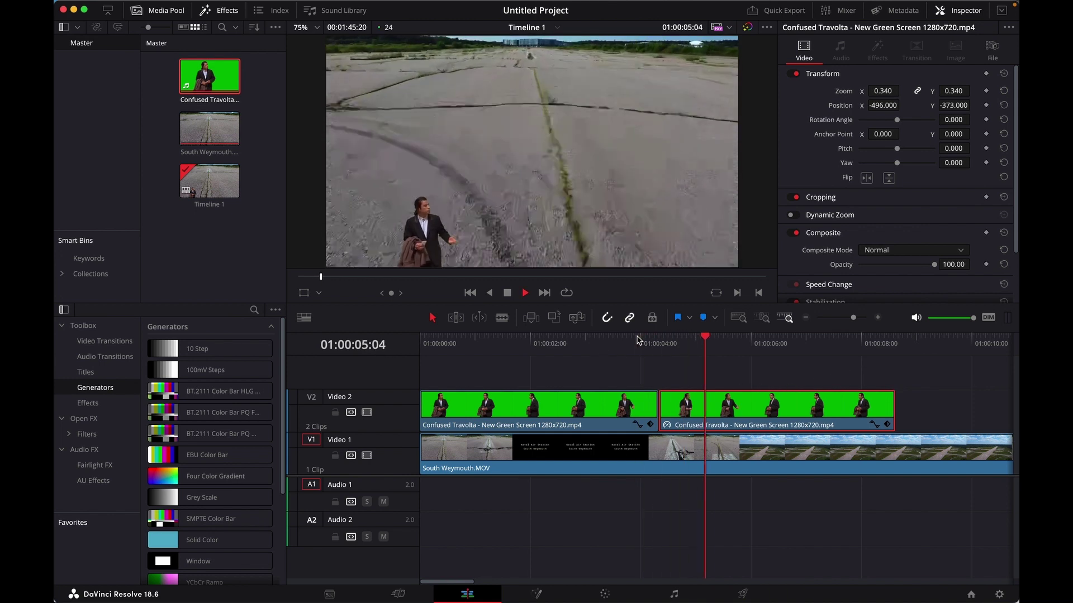
click(637, 337)
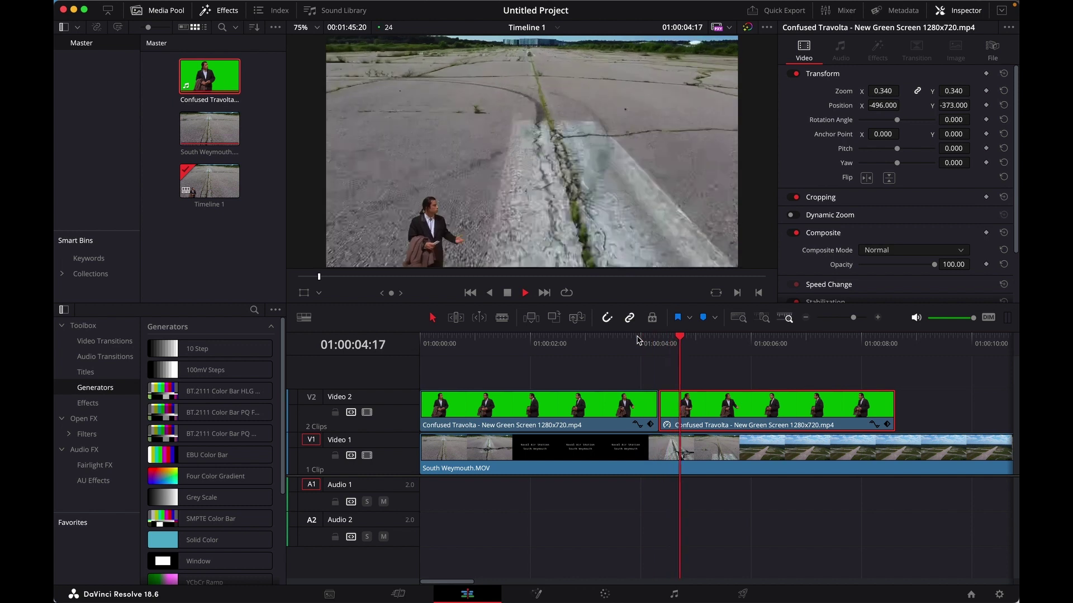
click(637, 337)
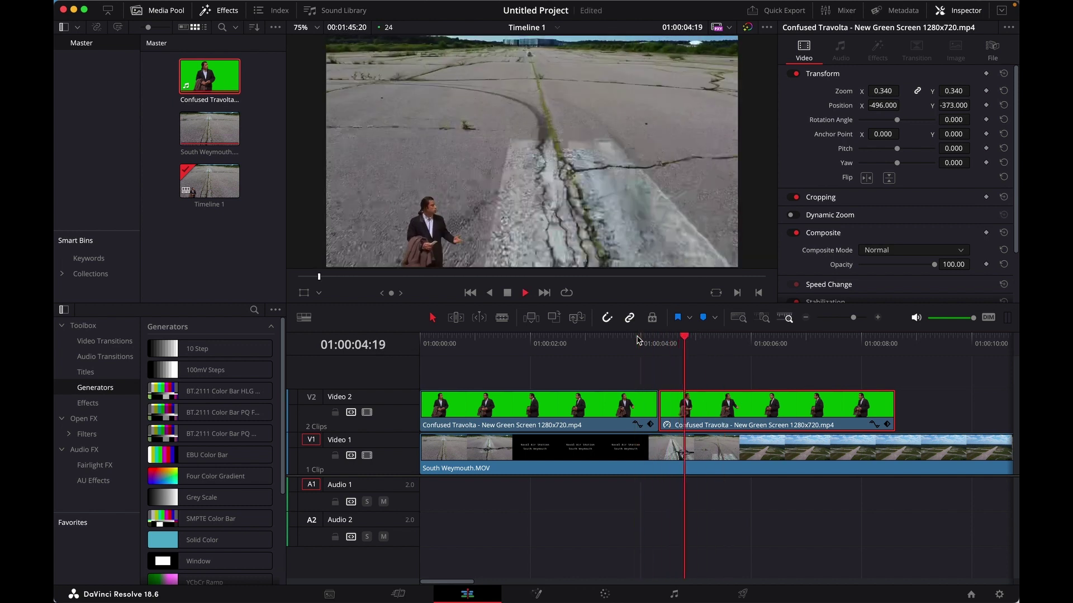
key(space)
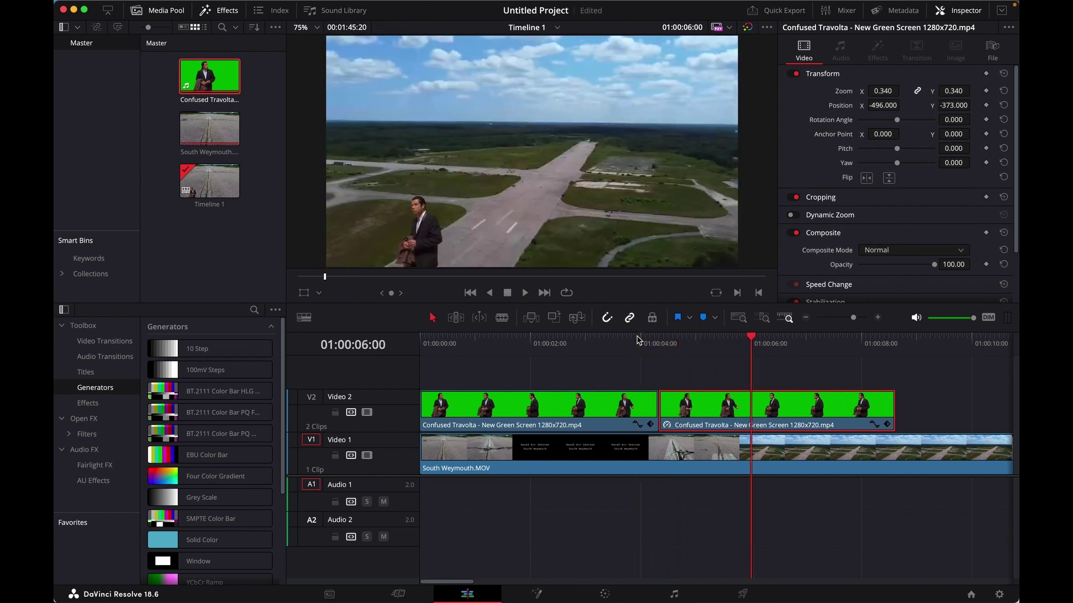
key(Home)
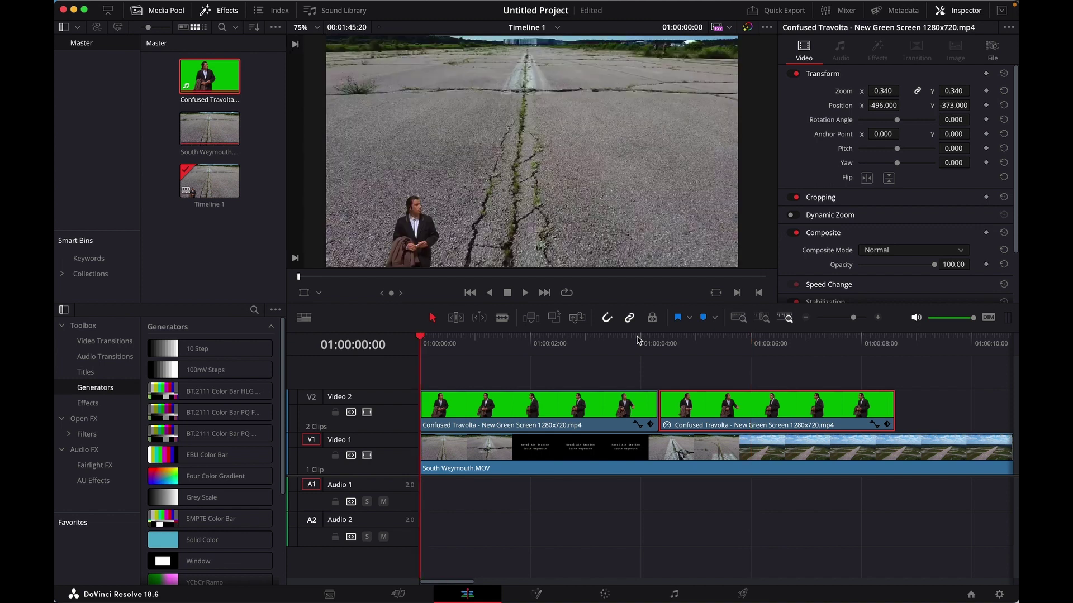
key(space)
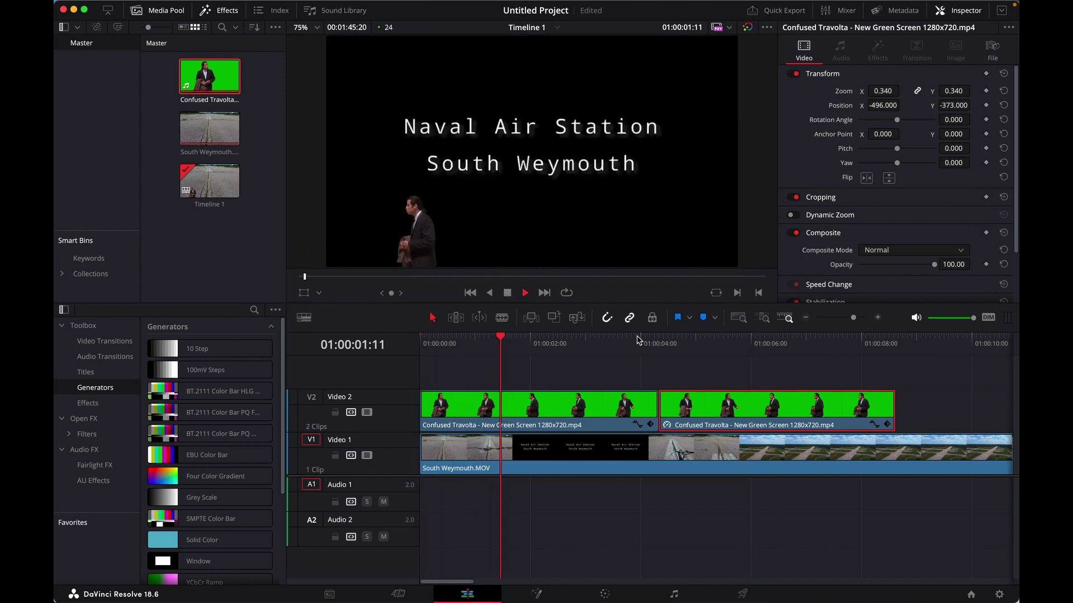